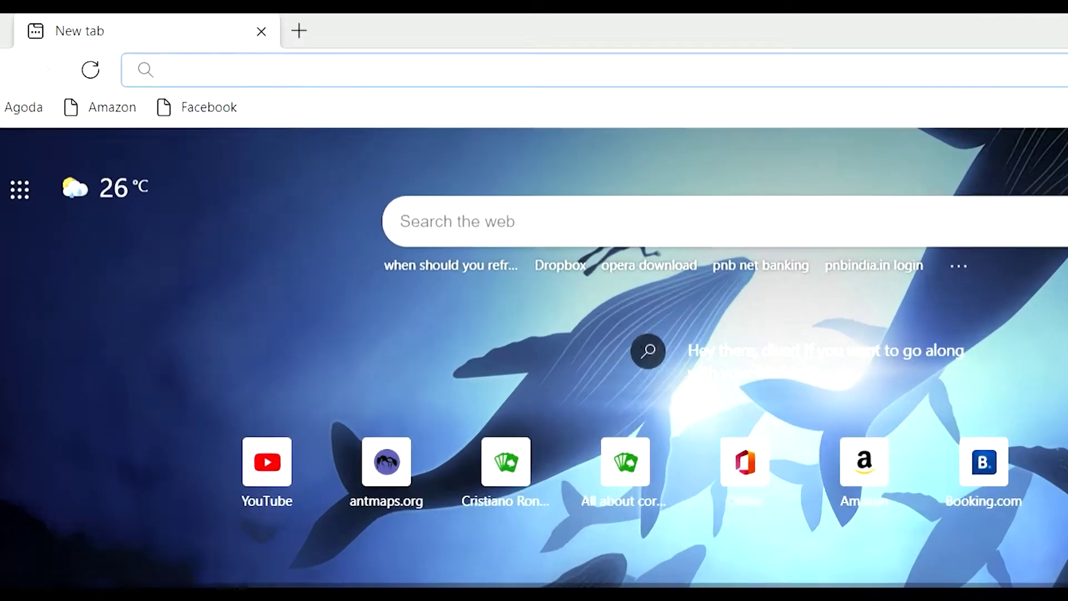
Step: Open the antmaps.org website
text(ant)
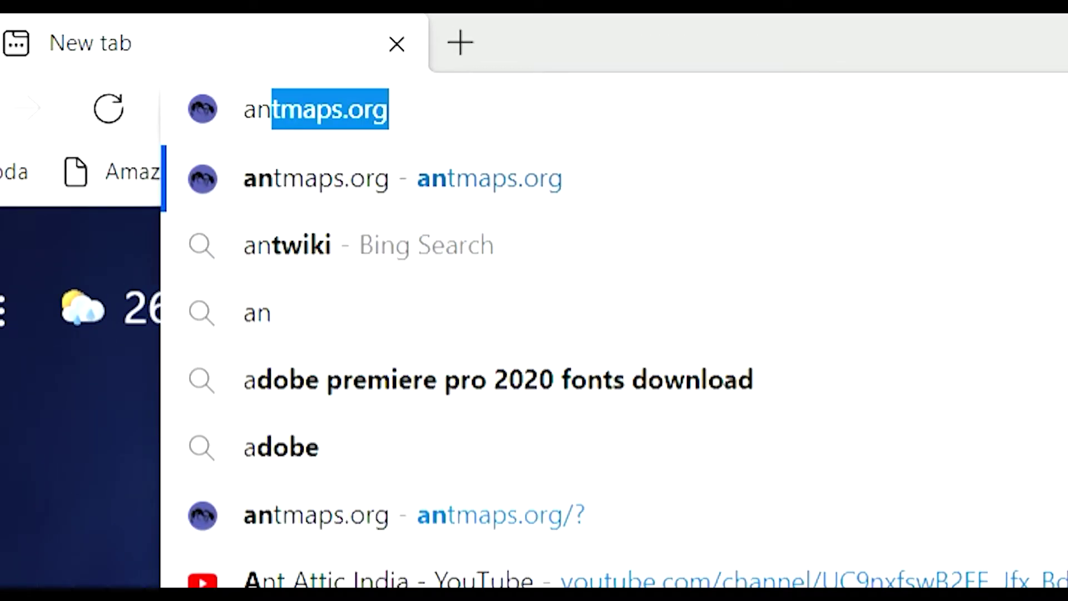
text(maps)
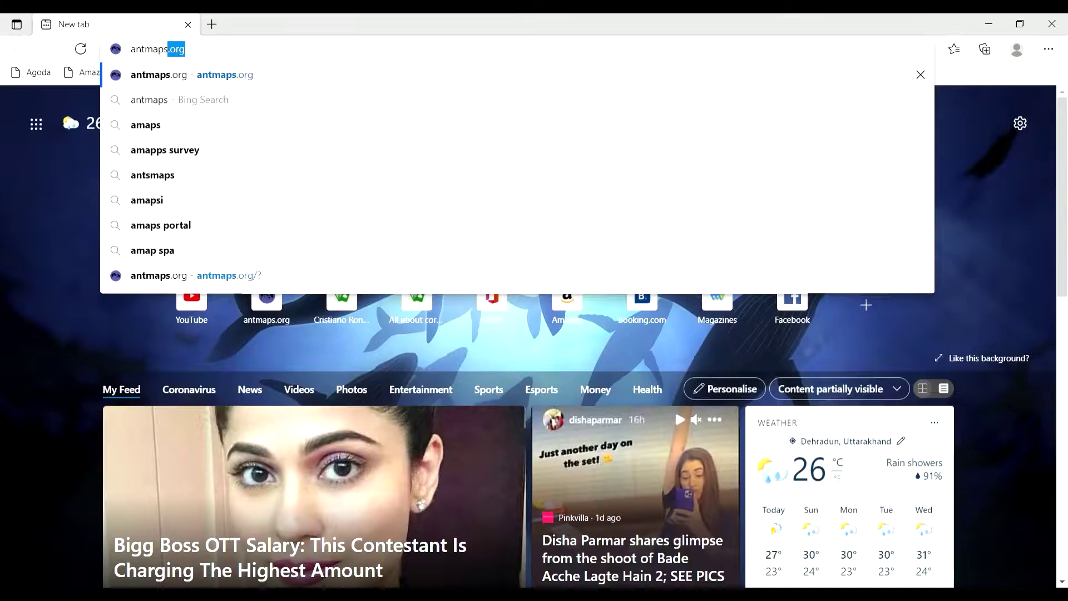
key(Return)
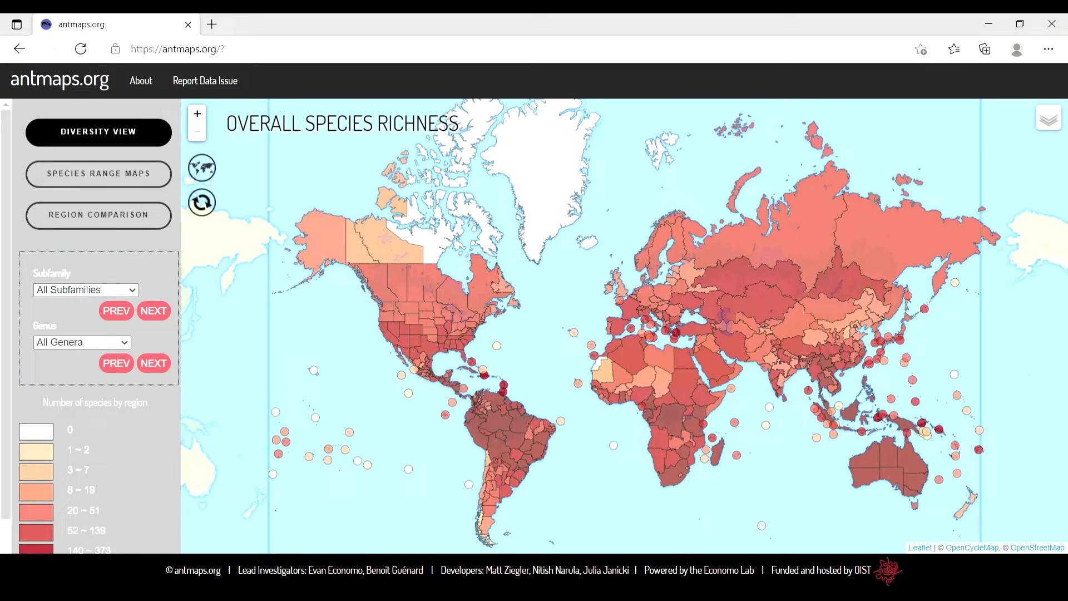
Step: Review the full legend of species numbers by region and select the Diversity View
scroll(3, 415, down, 1)
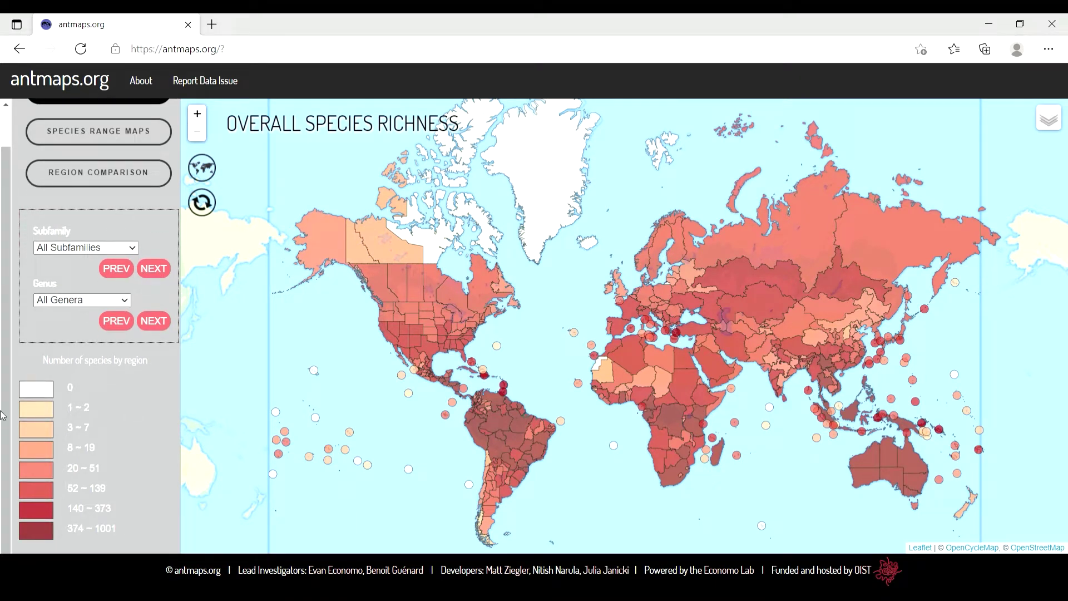
scroll(18, 378, up, 1)
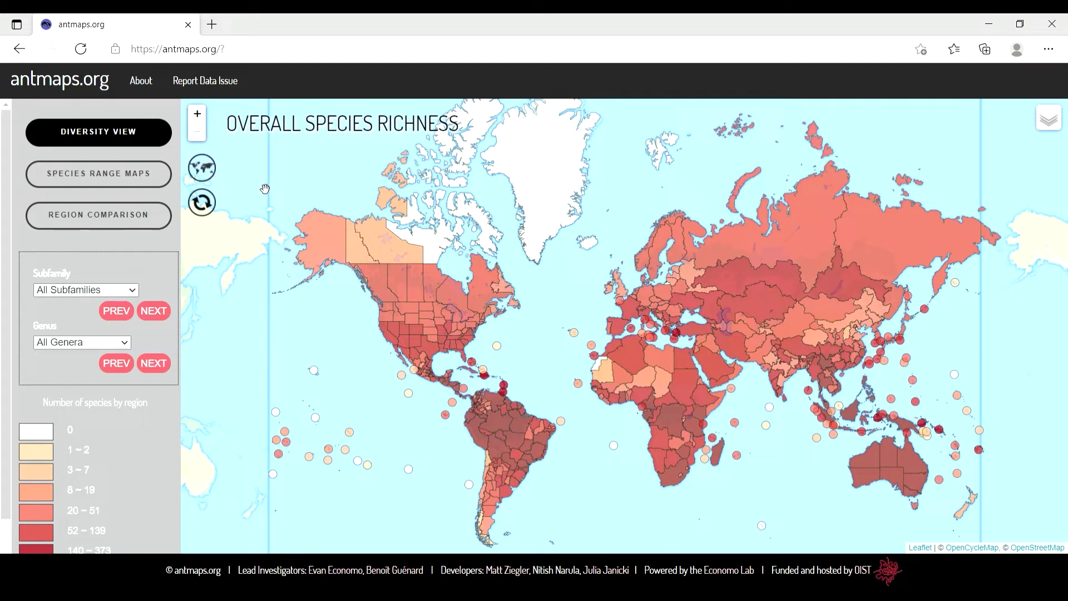
mouse_move(56, 136)
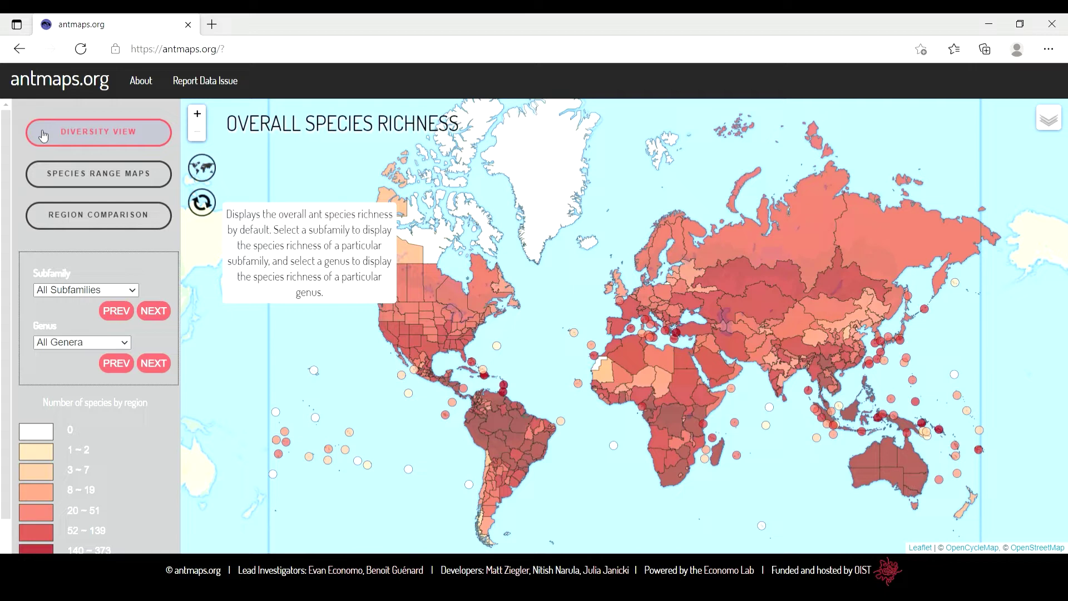
click(43, 135)
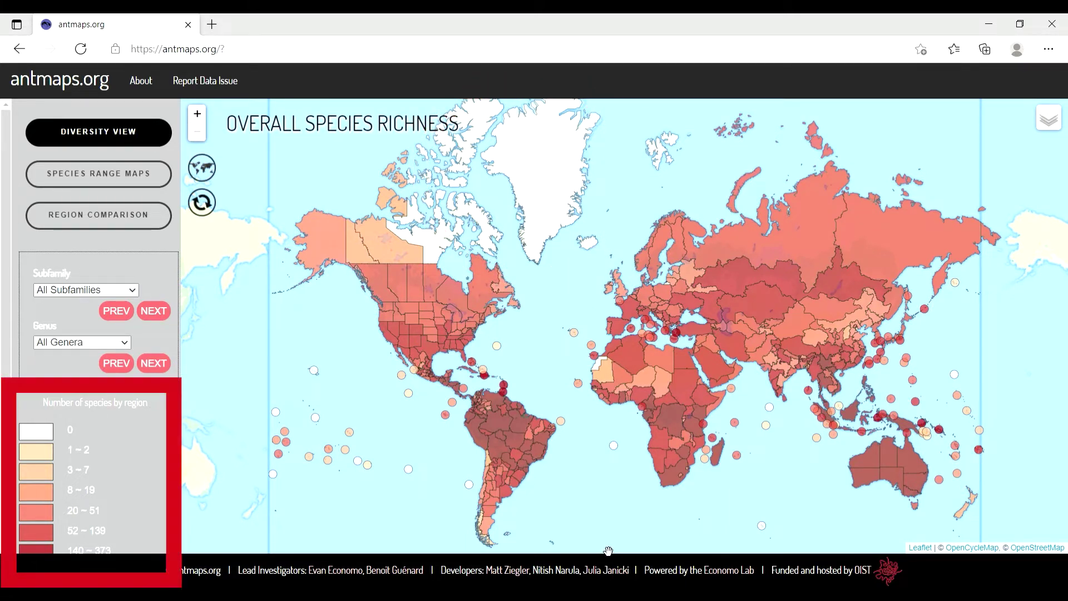
Step: Open the list of native species for Uttar Pradesh in northern India, read it through to the end and close it
drag(737, 455, 558, 471)
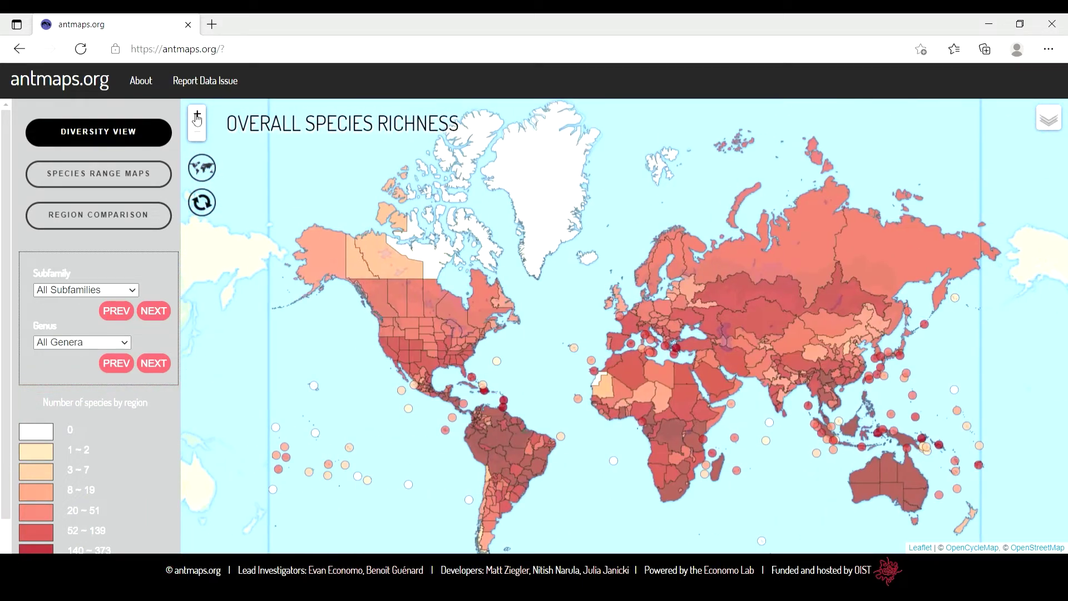
click(197, 119)
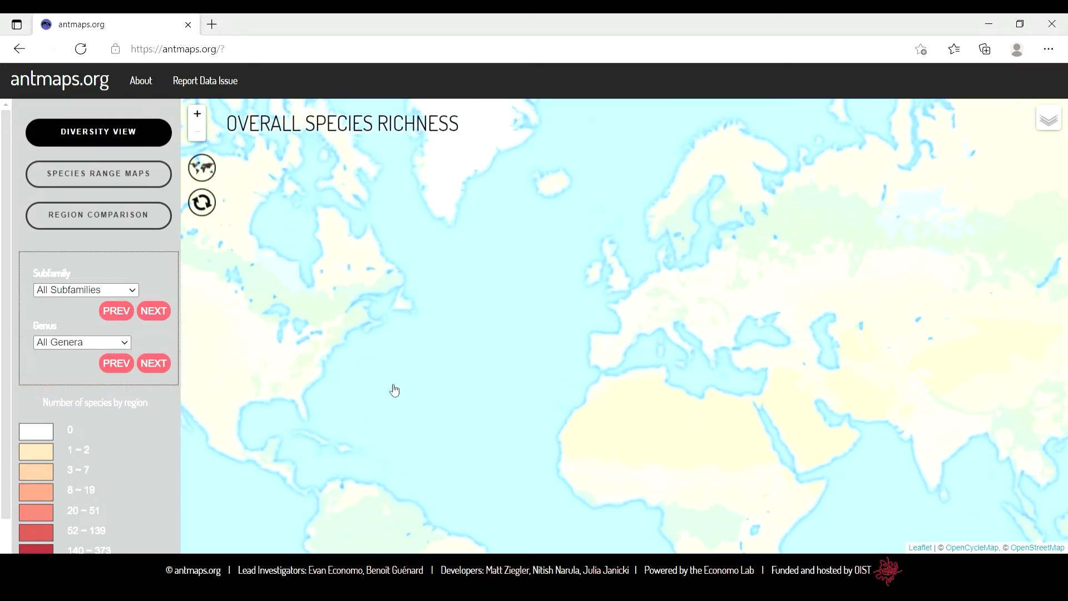
drag(827, 420, 492, 400)
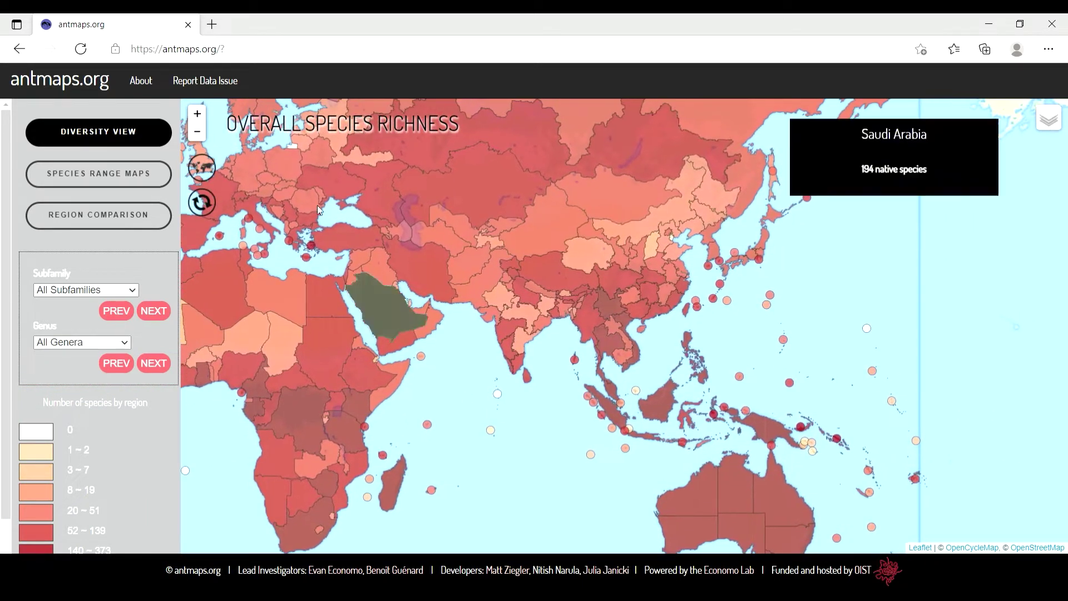
click(197, 113)
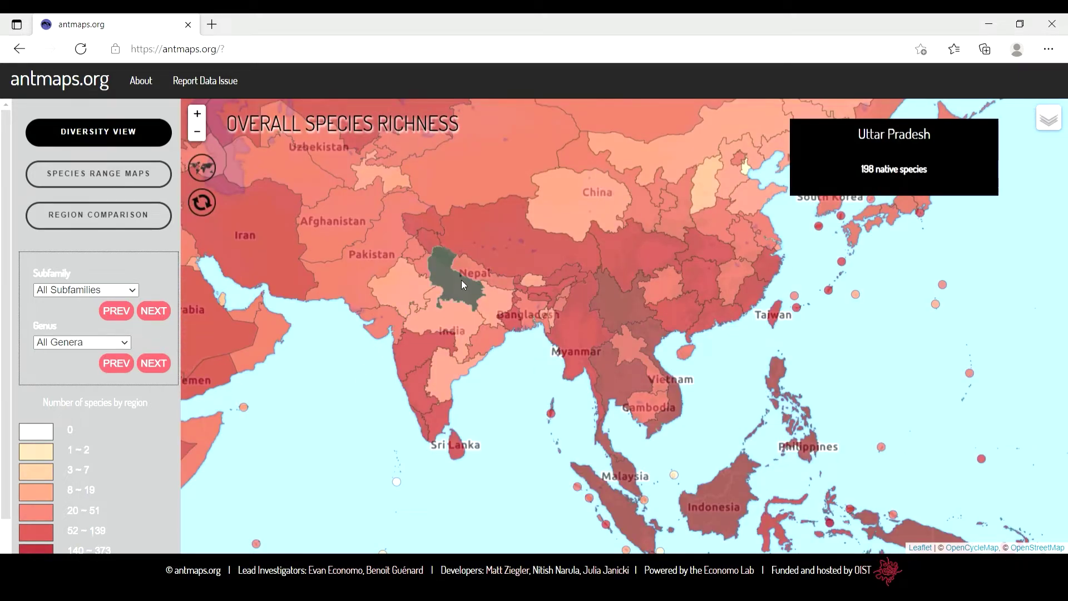
click(462, 279)
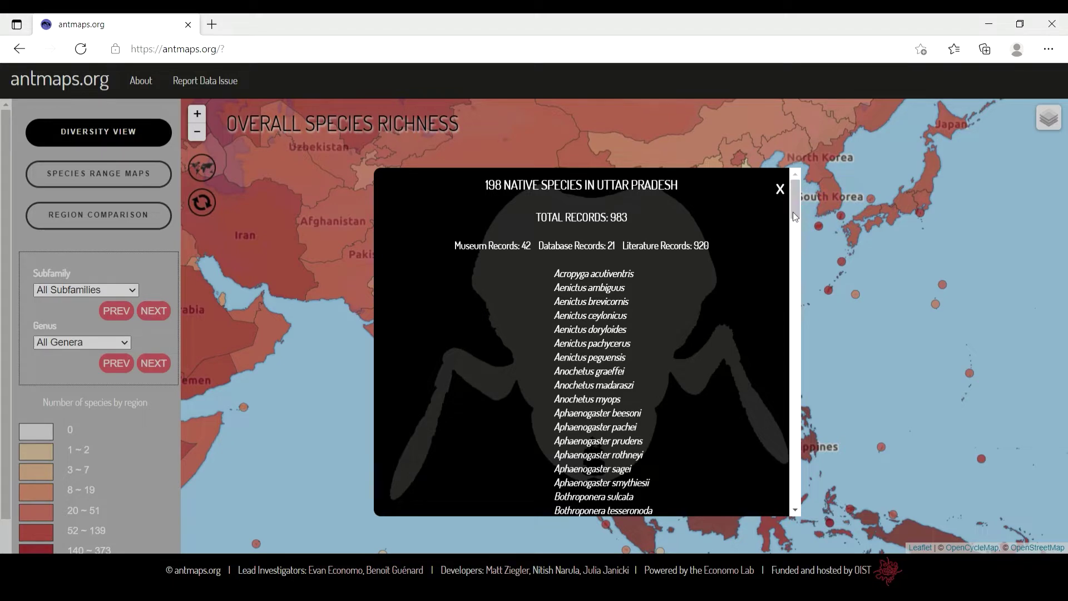
drag(794, 216, 800, 510)
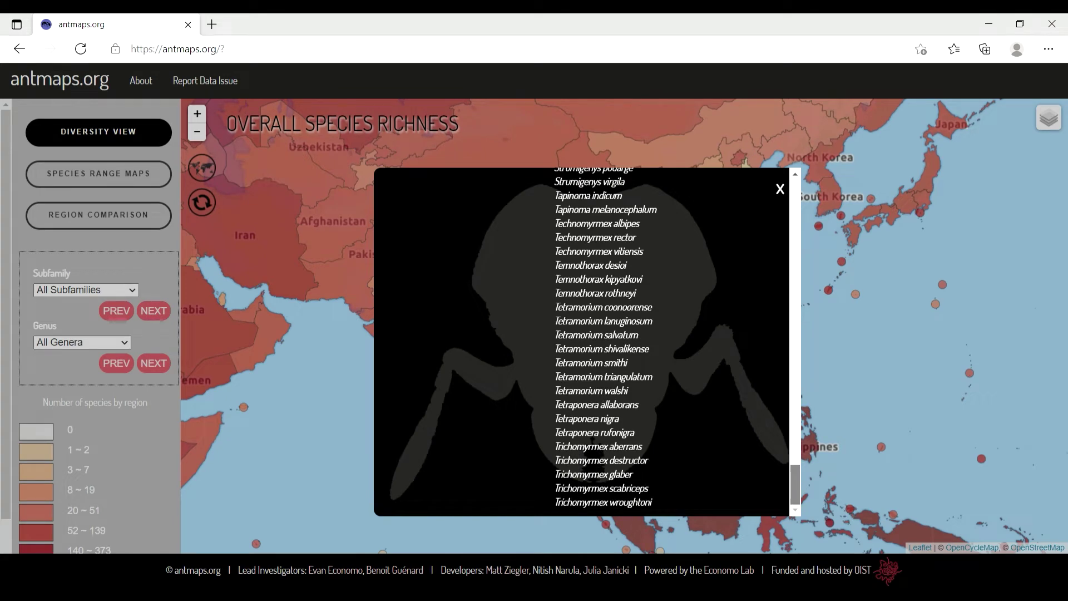
click(780, 190)
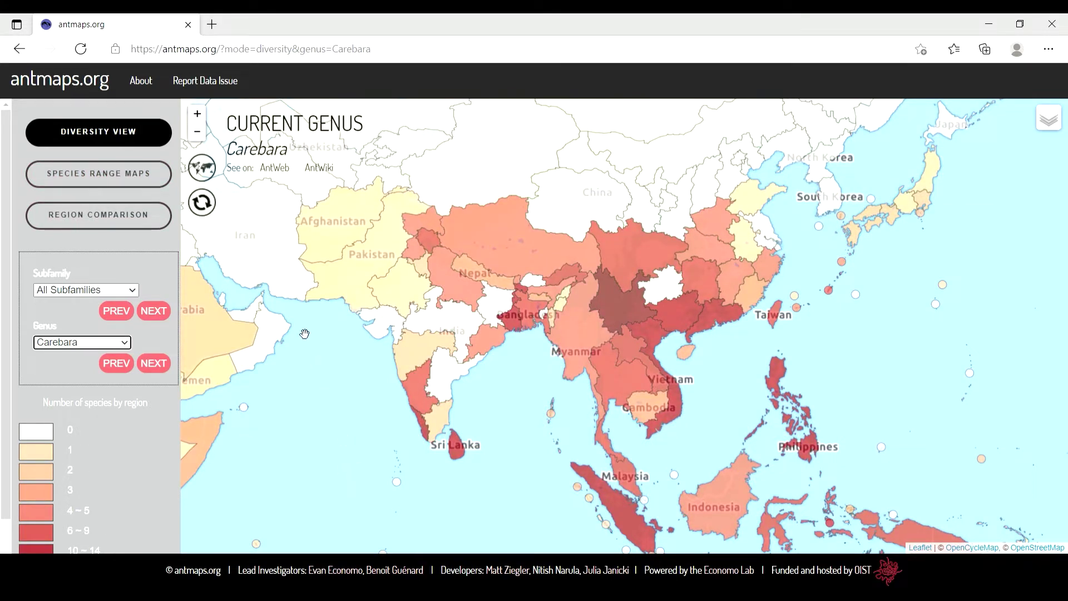
Step: Check the worldwide Carebara diversity and its legend, and view the native Carebara species list for Uttar Pradesh
click(220, 206)
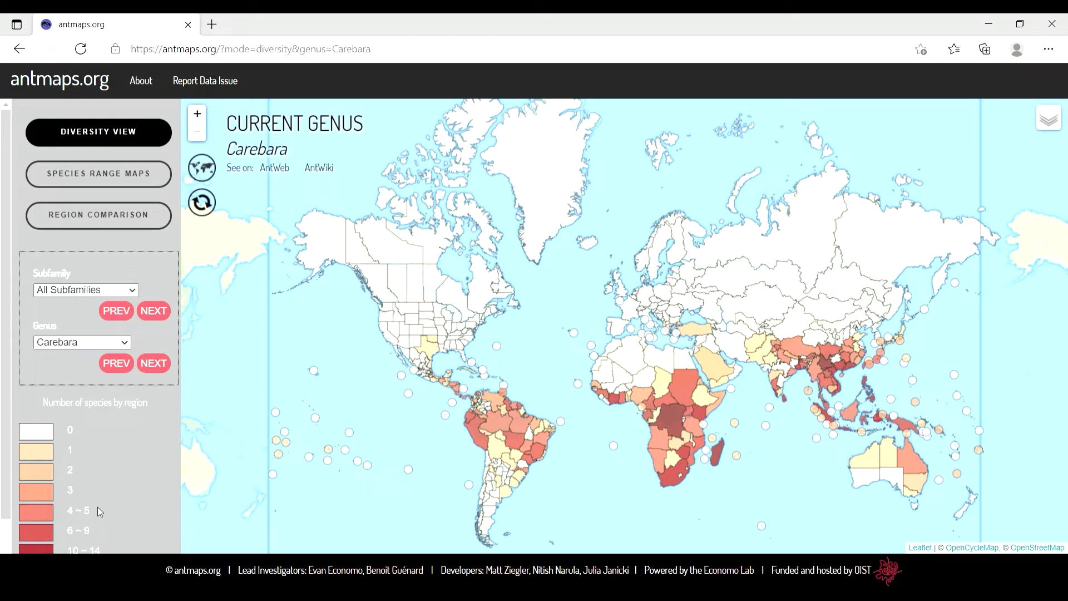
scroll(108, 489, down, 2)
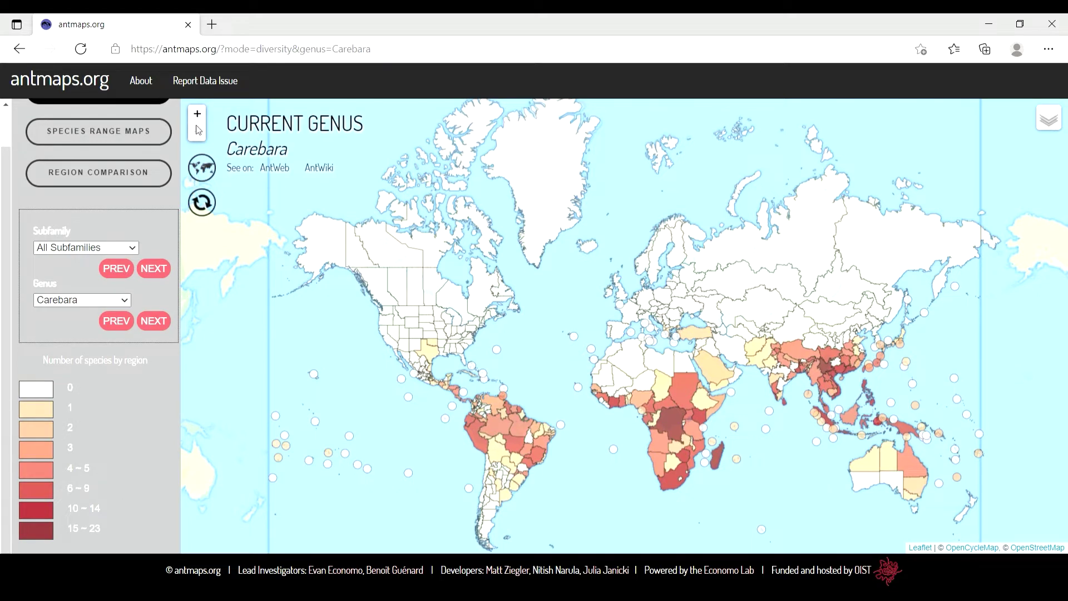
click(202, 116)
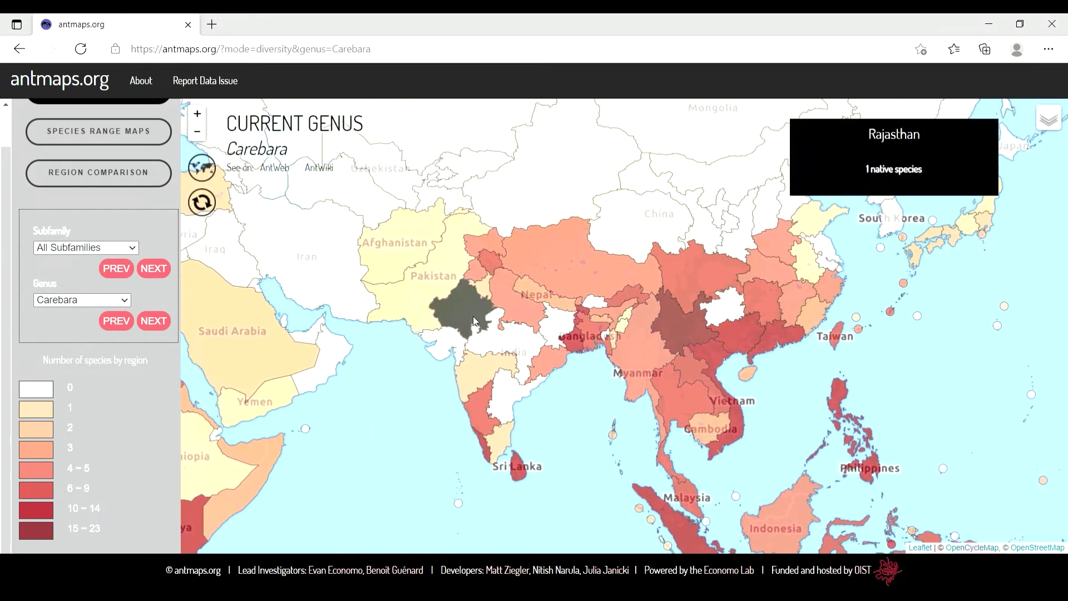
click(514, 307)
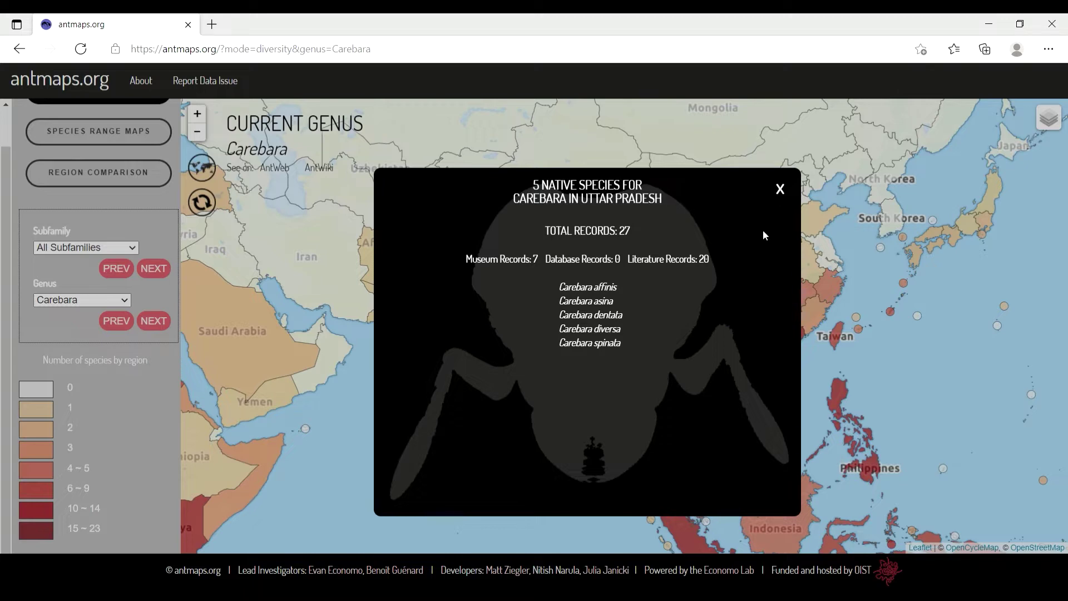
click(780, 189)
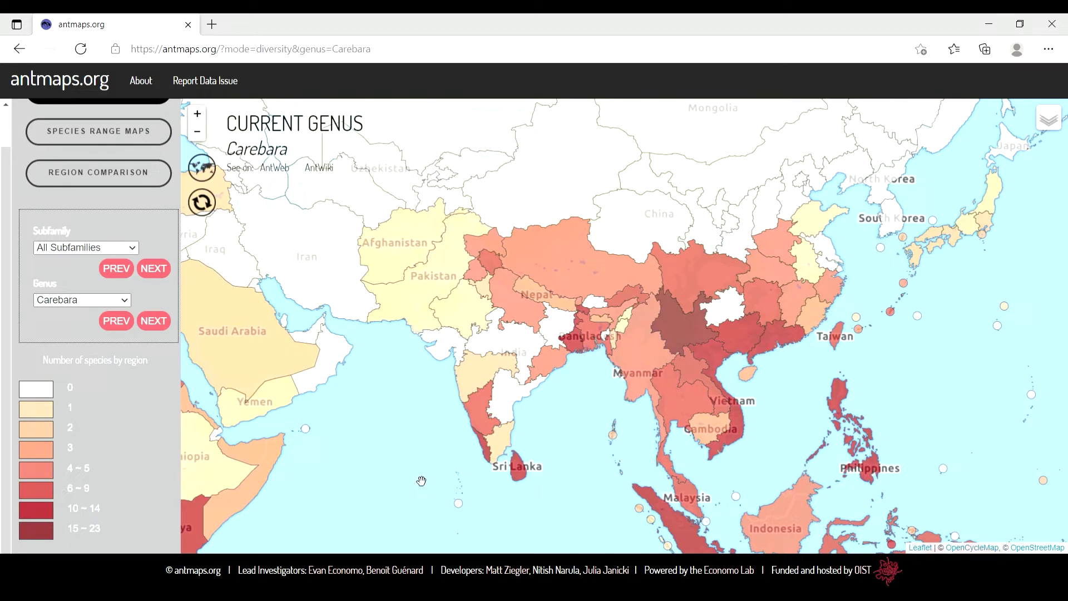
Step: View and close the native Carebara species lists for a southwestern Indian state and for Uttar Pradesh
click(486, 415)
click(782, 189)
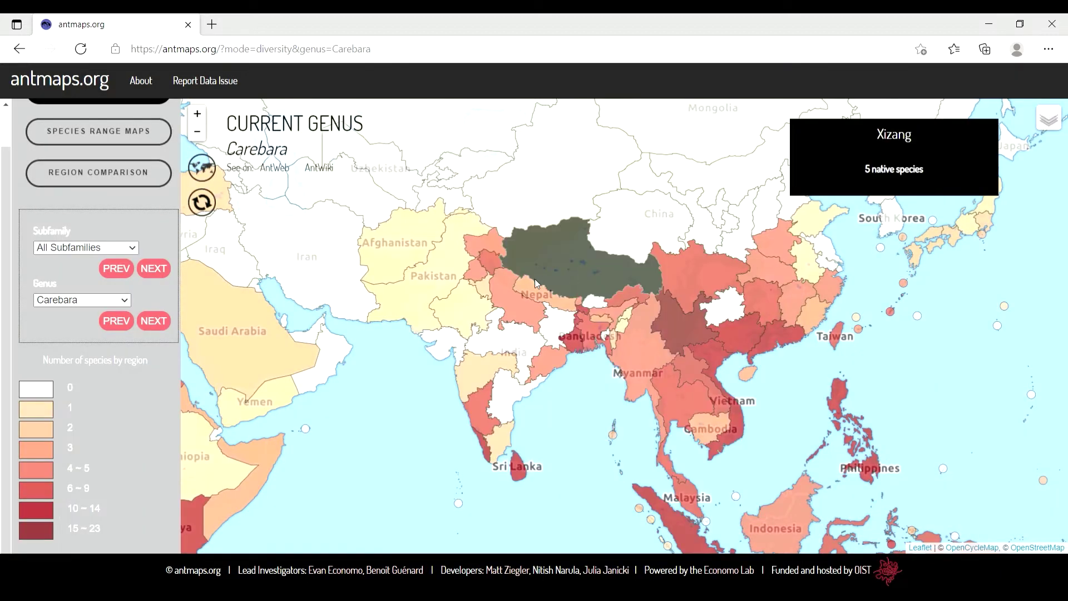
click(507, 296)
click(782, 189)
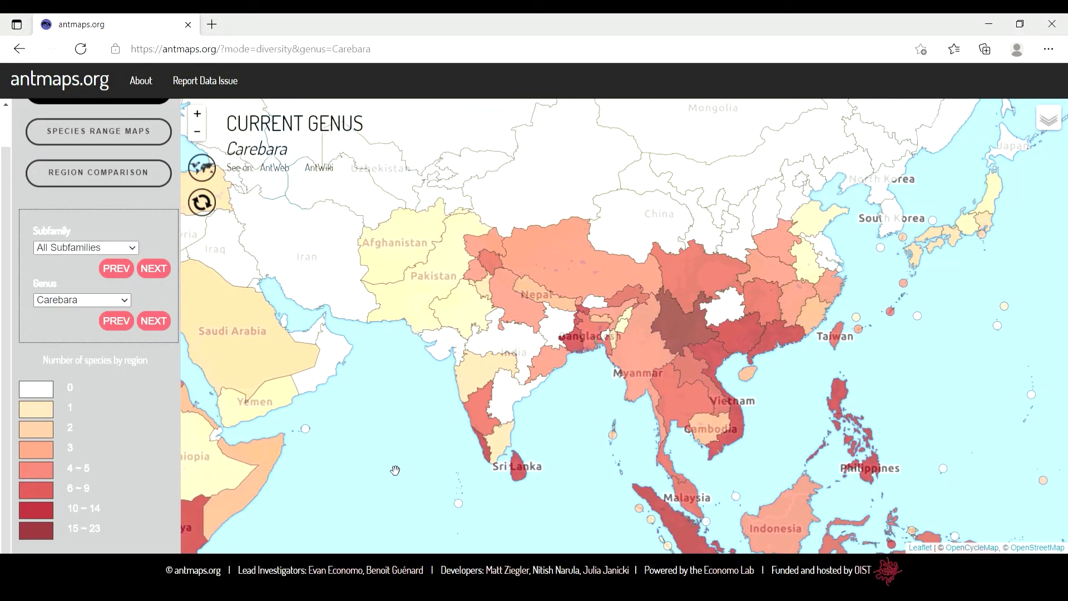
Step: Switch to Species Range Maps and map the distribution of Camponotus compressus by searching for the species name
scroll(408, 464, down, 2)
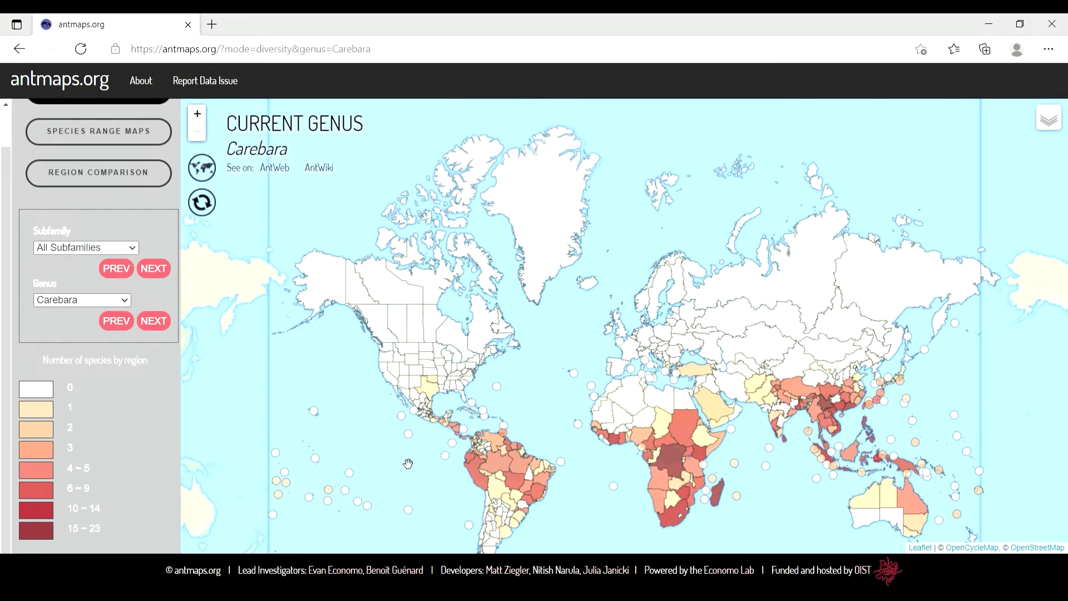
drag(405, 453, 406, 420)
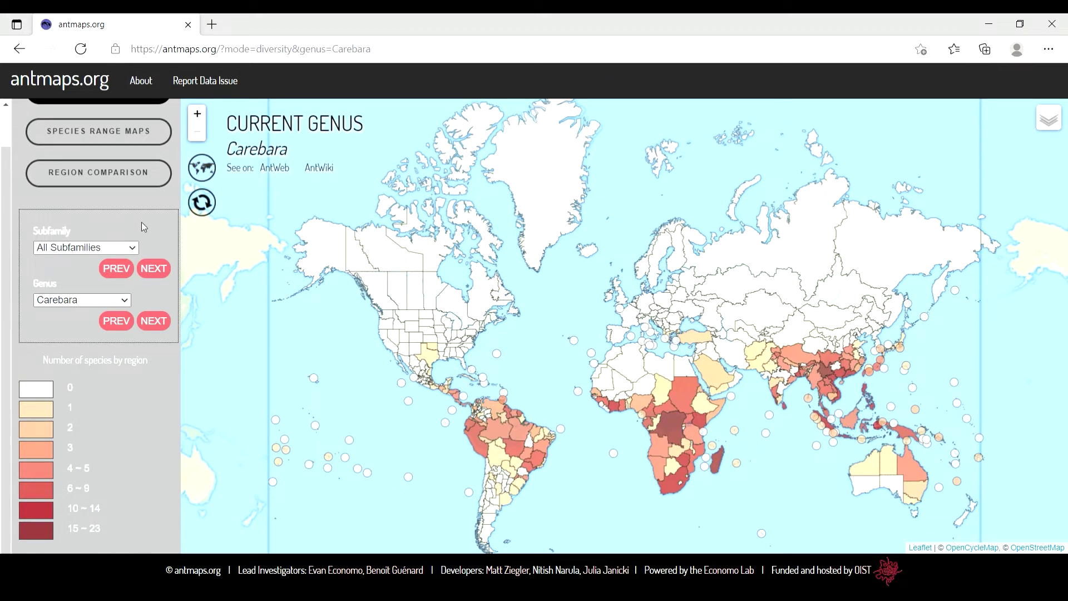
scroll(140, 211, up, 1)
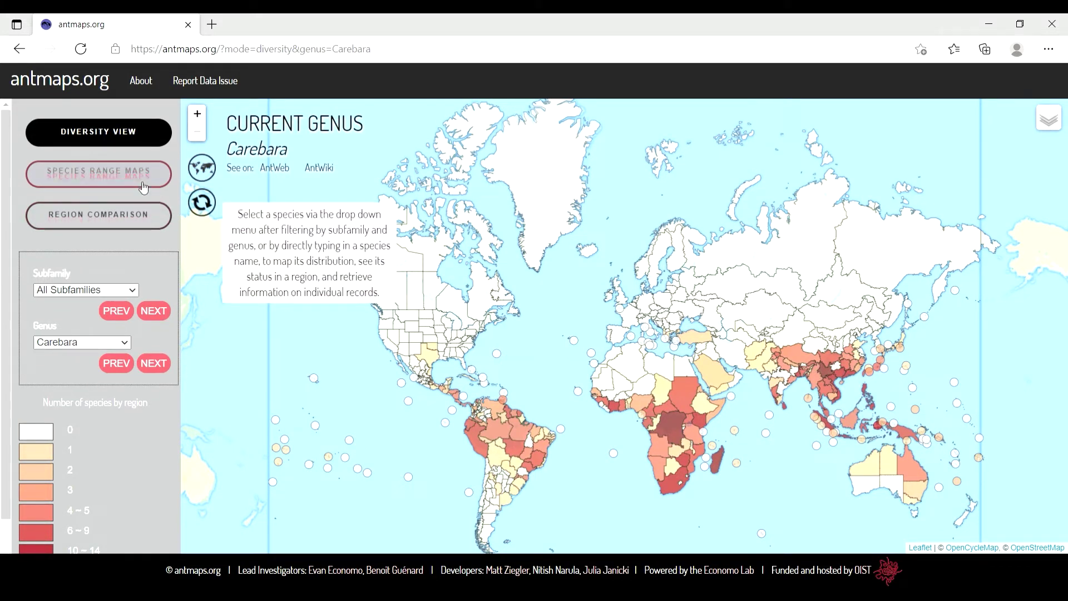
click(144, 186)
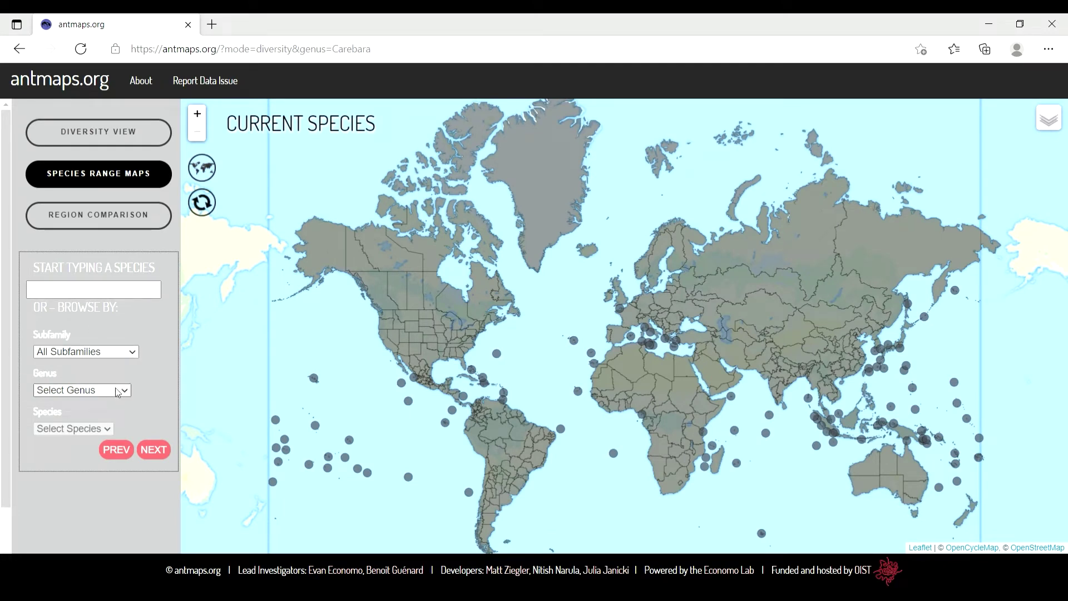
click(109, 299)
text(C)
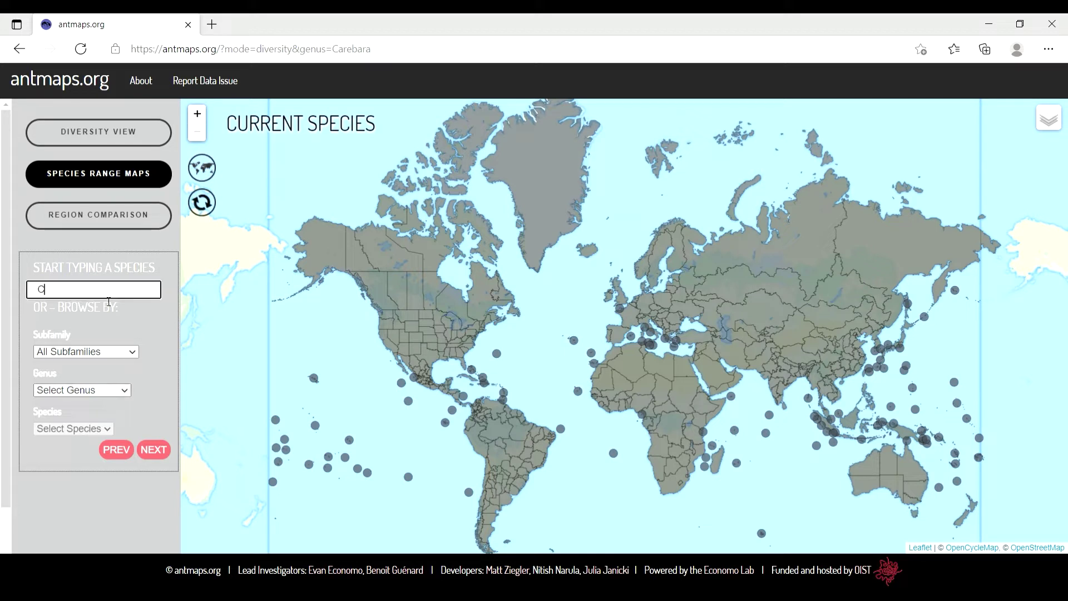
text(amponotus Compressus)
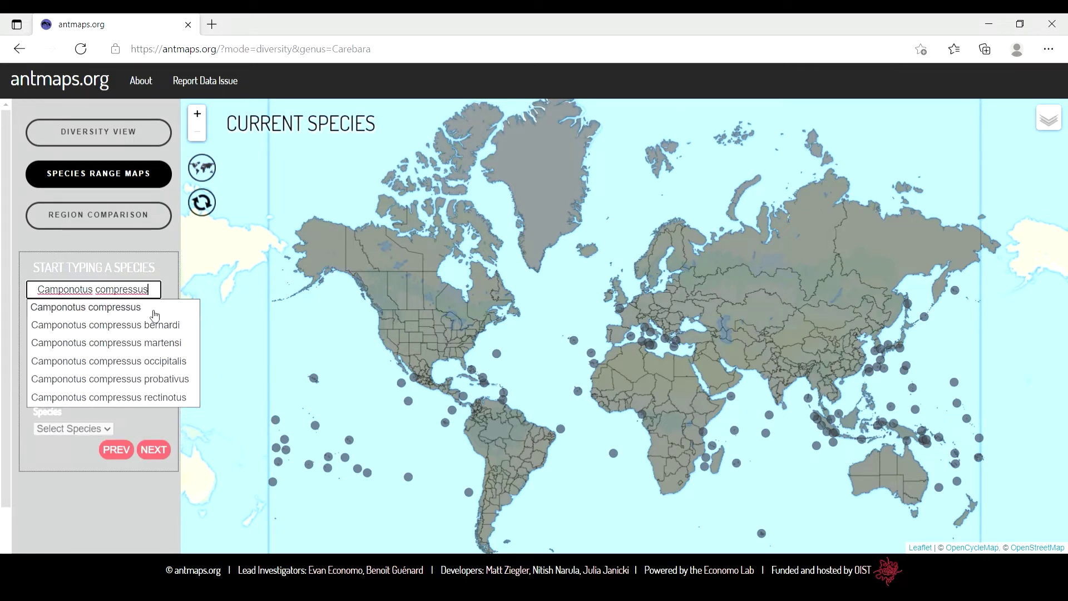
click(150, 310)
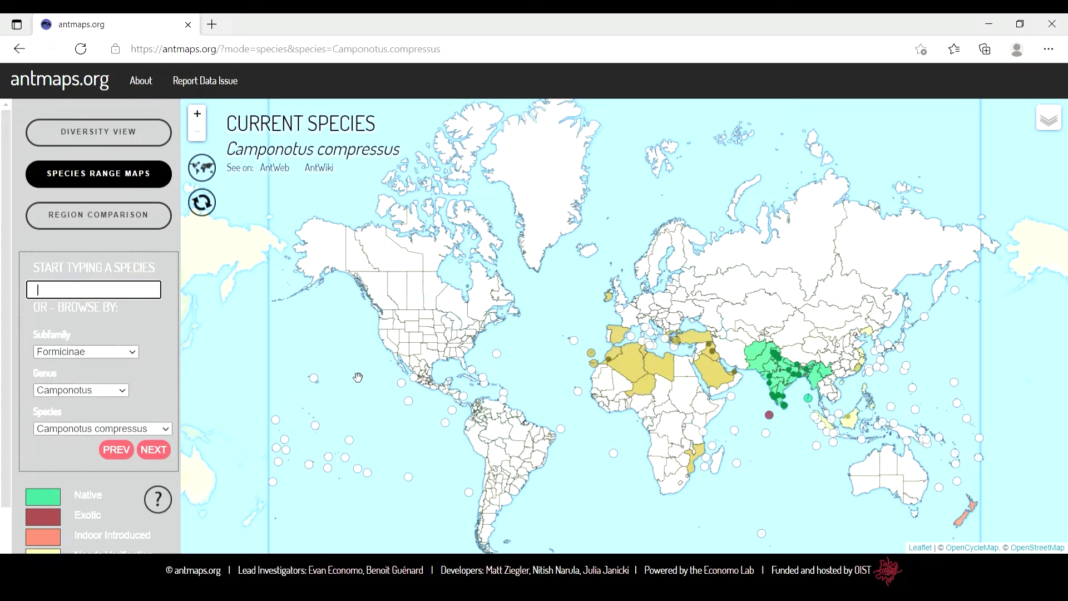
Step: Examine the distribution map of Camponotus compressus and the full legend of record statuses
drag(508, 476, 659, 481)
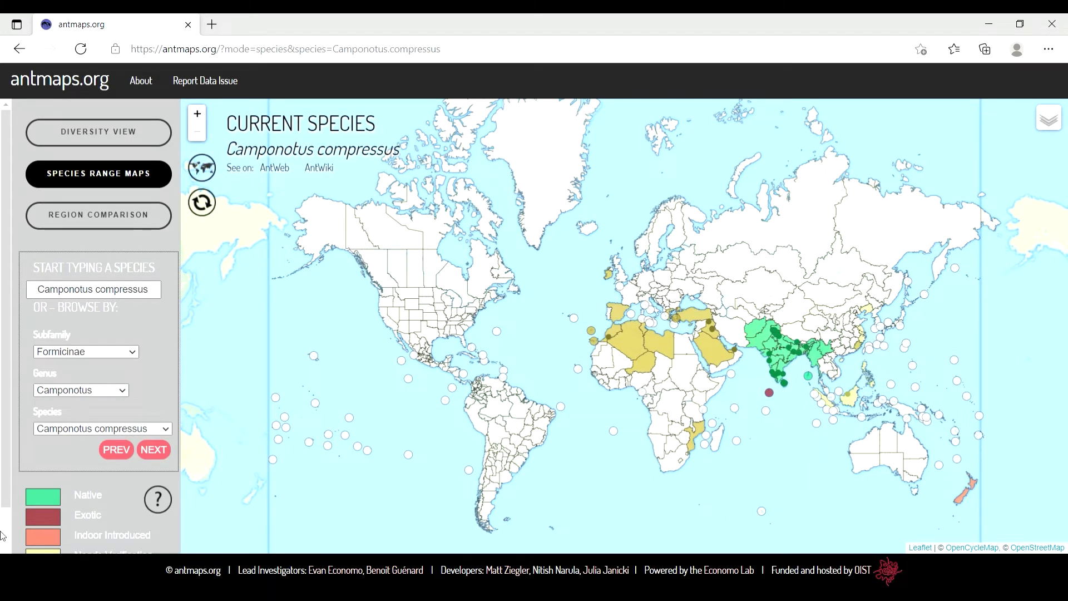
scroll(21, 470, down, 1)
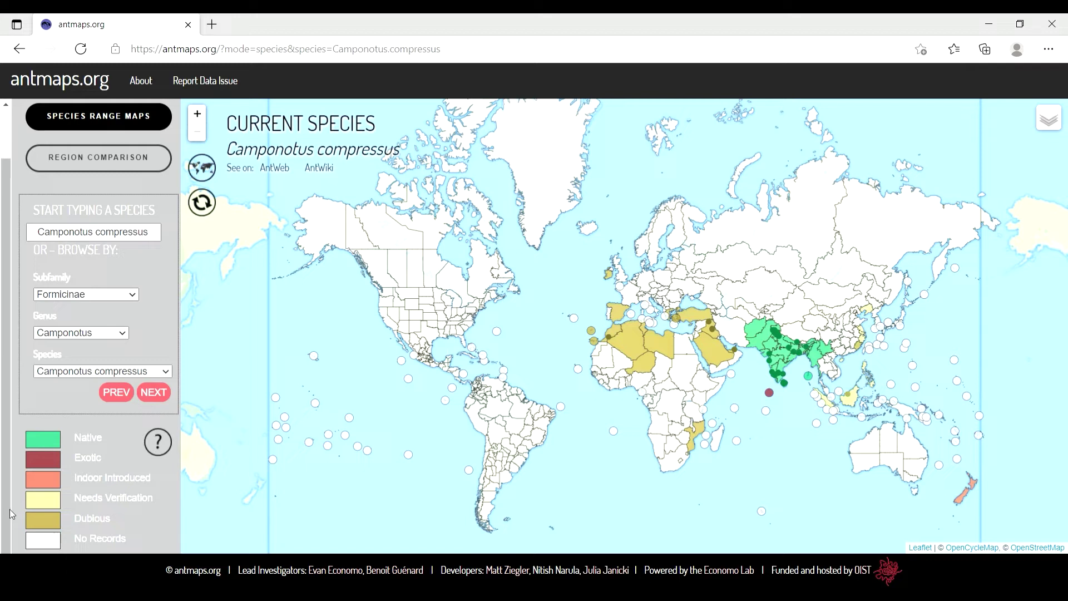
scroll(9, 510, up, 1)
Step: Switch to Region Comparison and choose Uttar Pradesh on the map as the region to compare
mouse_move(42, 184)
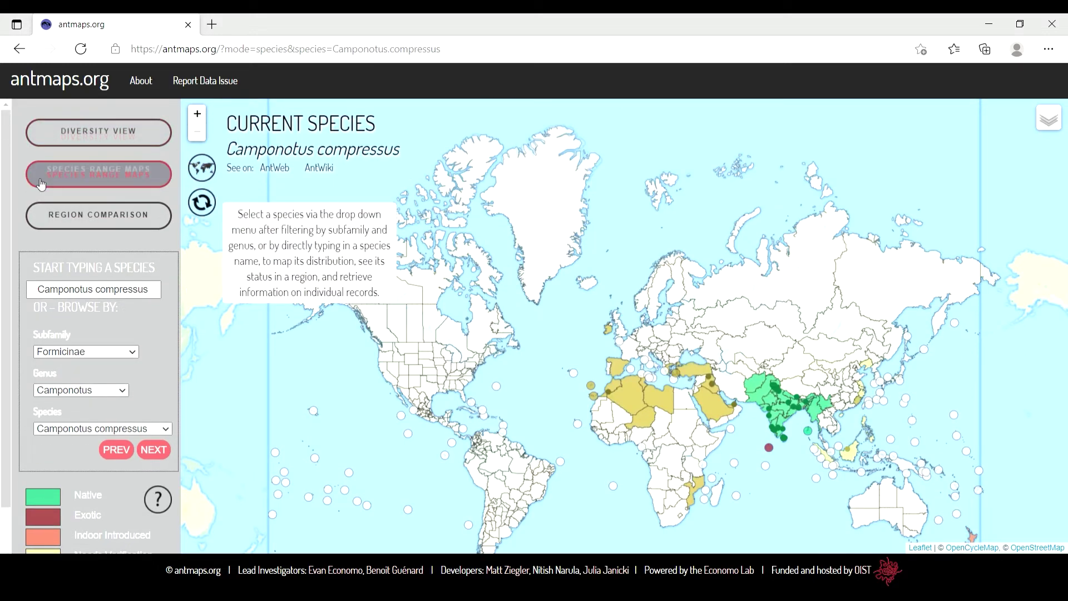
mouse_move(89, 230)
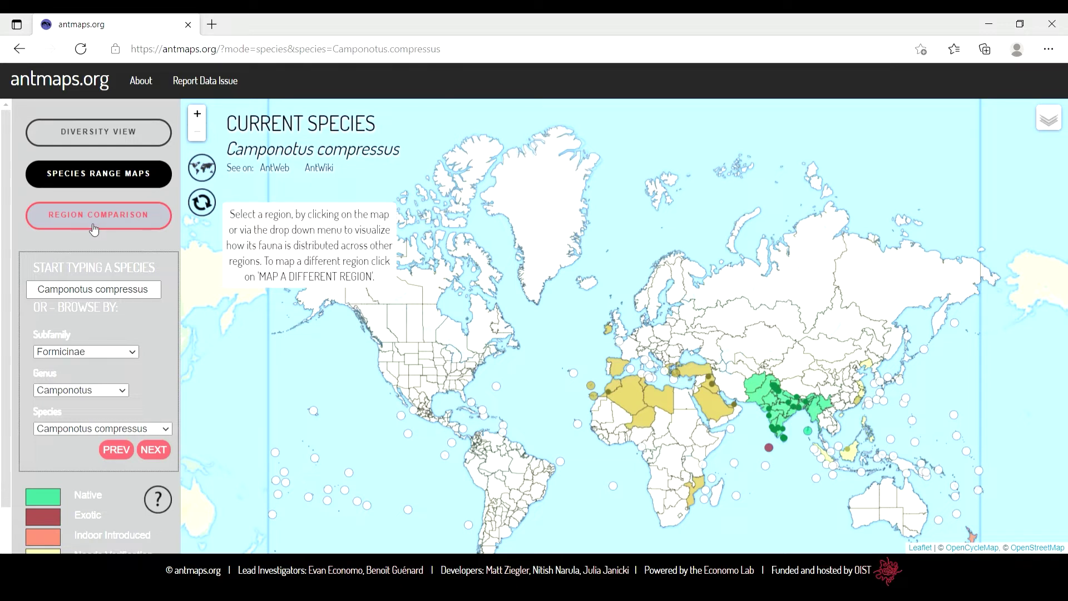
click(94, 230)
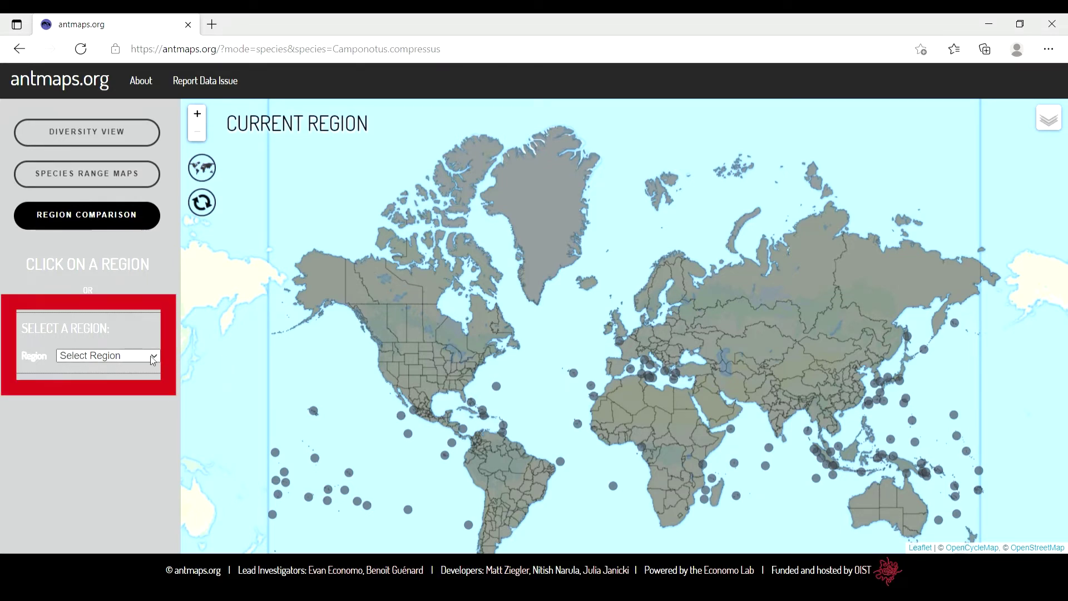
click(198, 113)
click(202, 114)
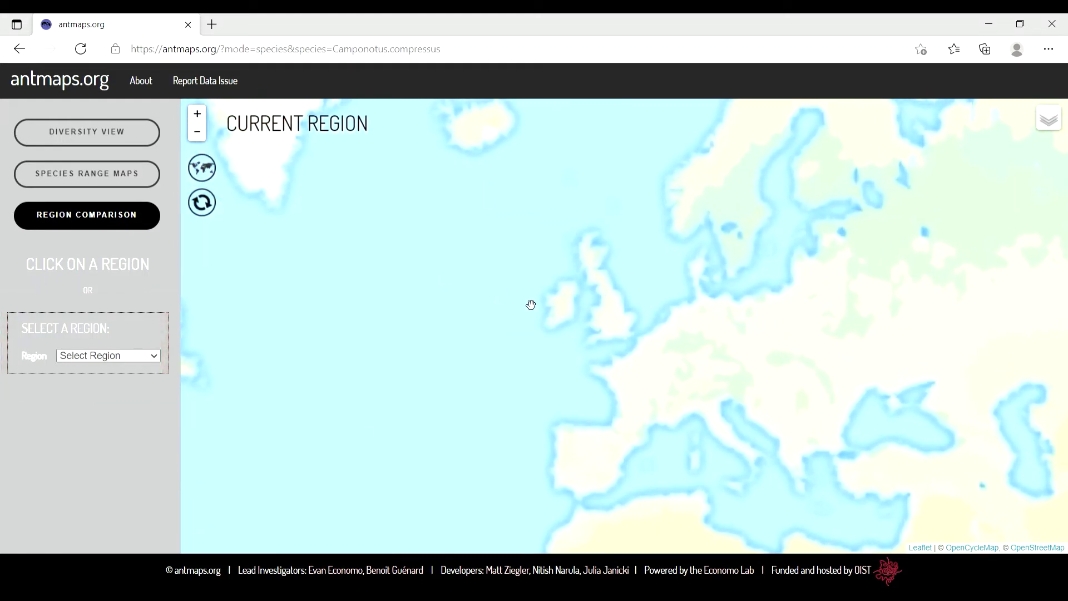
drag(532, 305, 100, 136)
drag(710, 490, 435, 371)
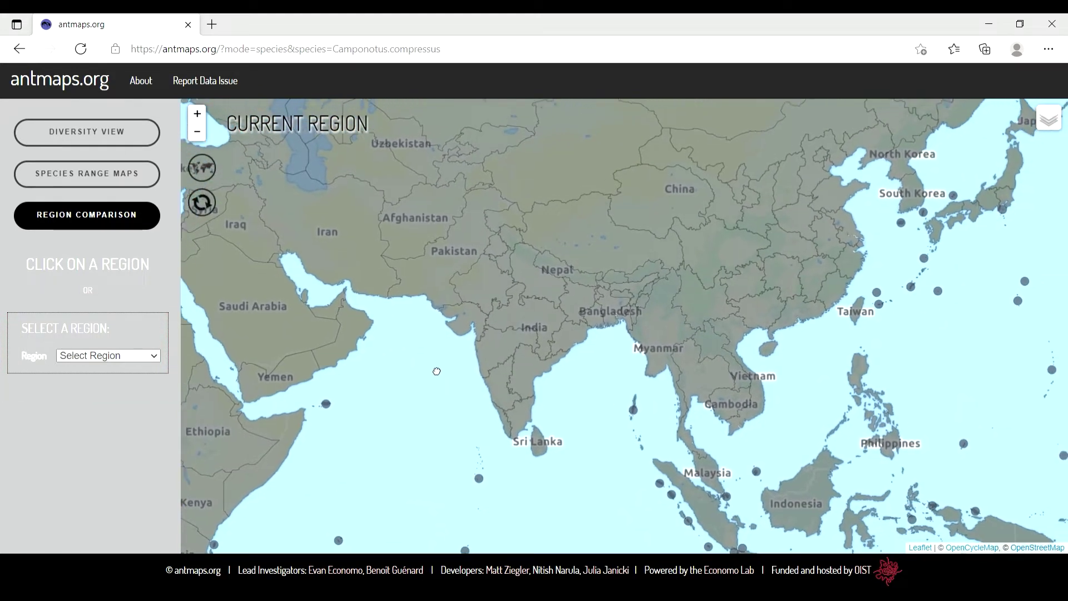
click(545, 284)
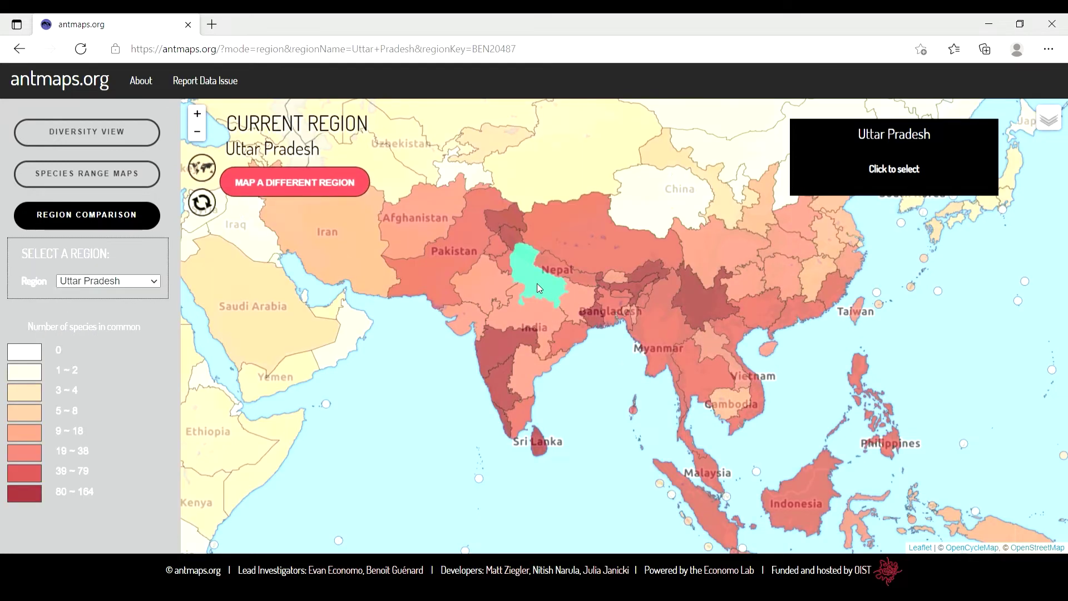
Step: Check worldwide which regions share species with Uttar Pradesh, and look through the state's full native species list
scroll(539, 287, down, 4)
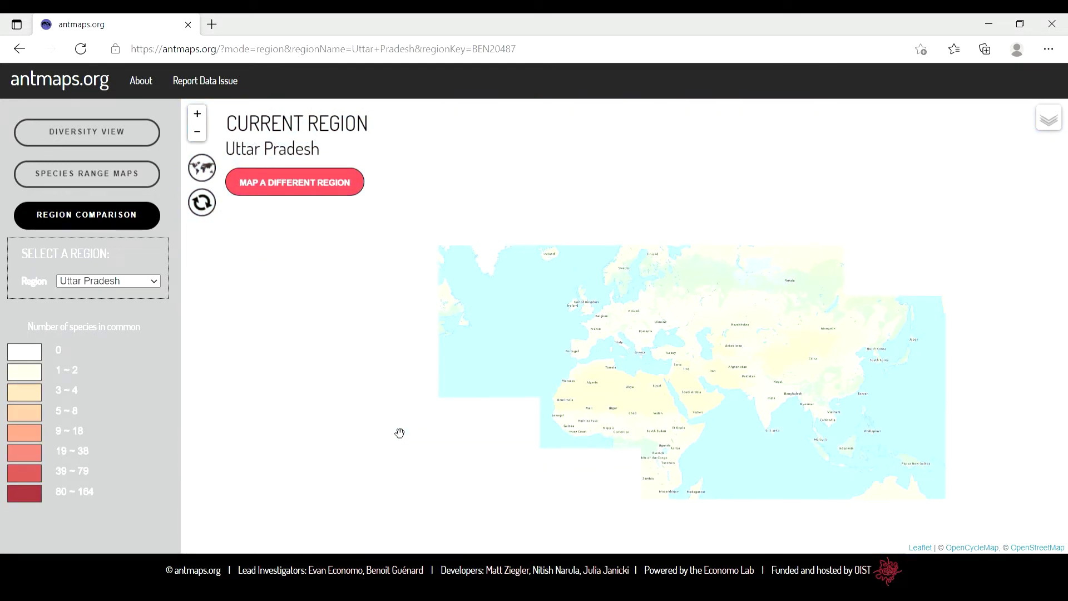
drag(525, 395, 537, 376)
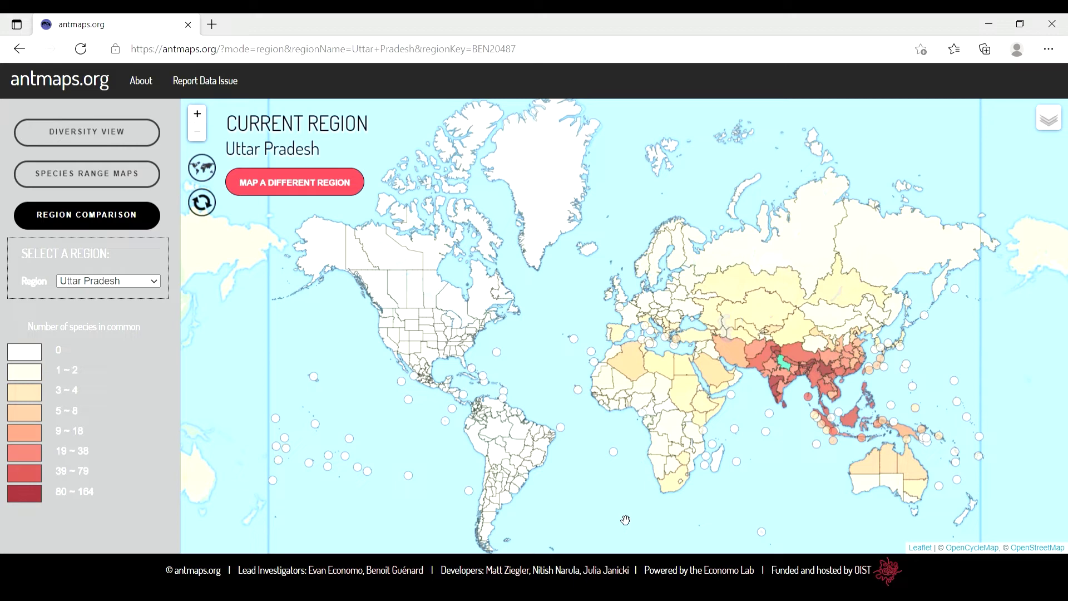
scroll(646, 356, up, 3)
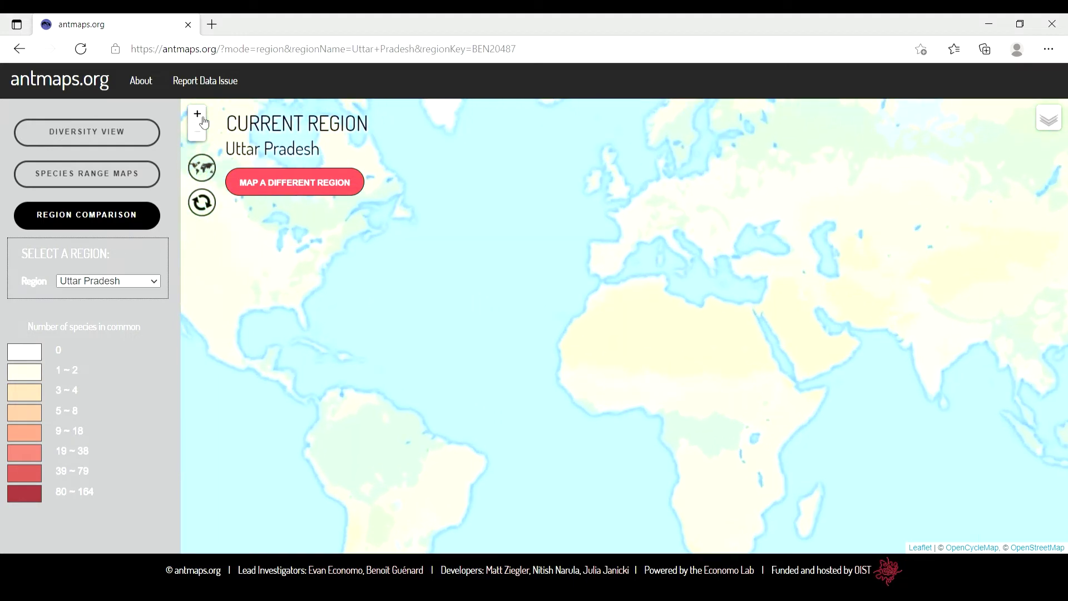
drag(829, 431, 451, 428)
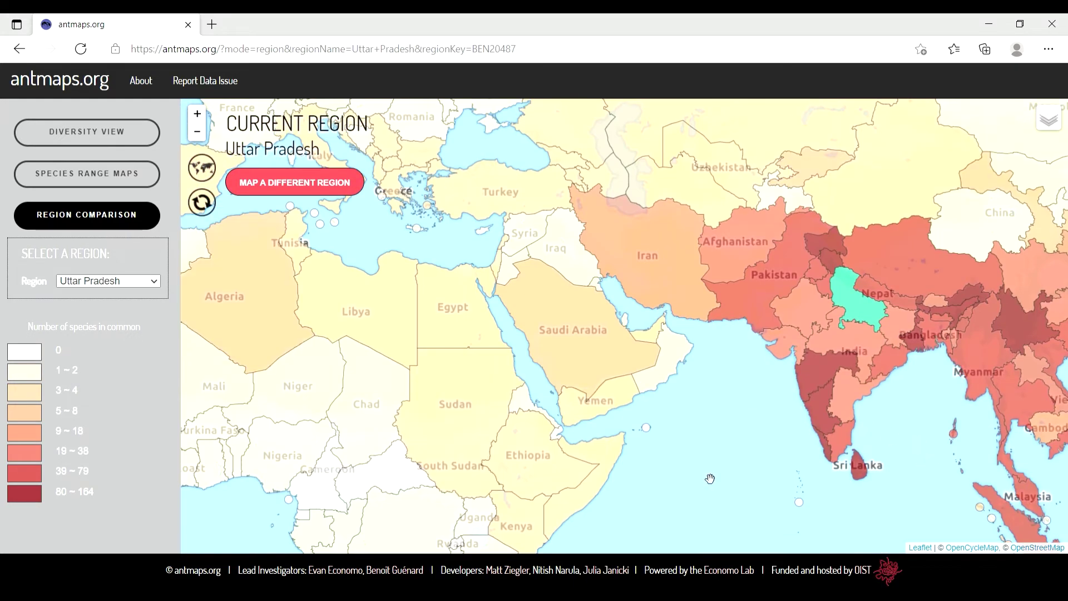
drag(710, 479, 442, 463)
mouse_move(595, 292)
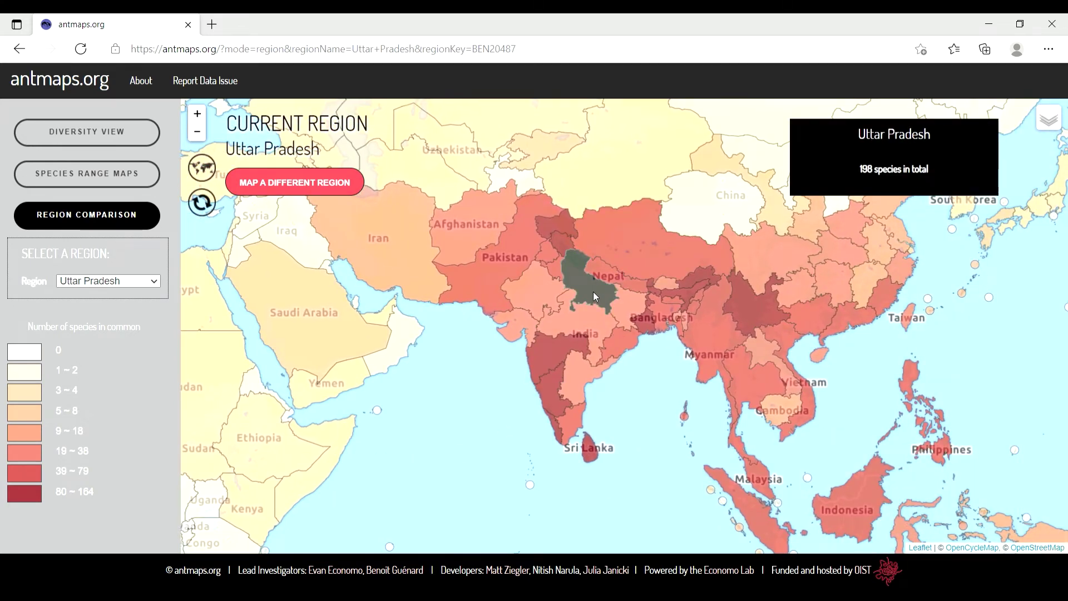
mouse_move(556, 286)
click(597, 301)
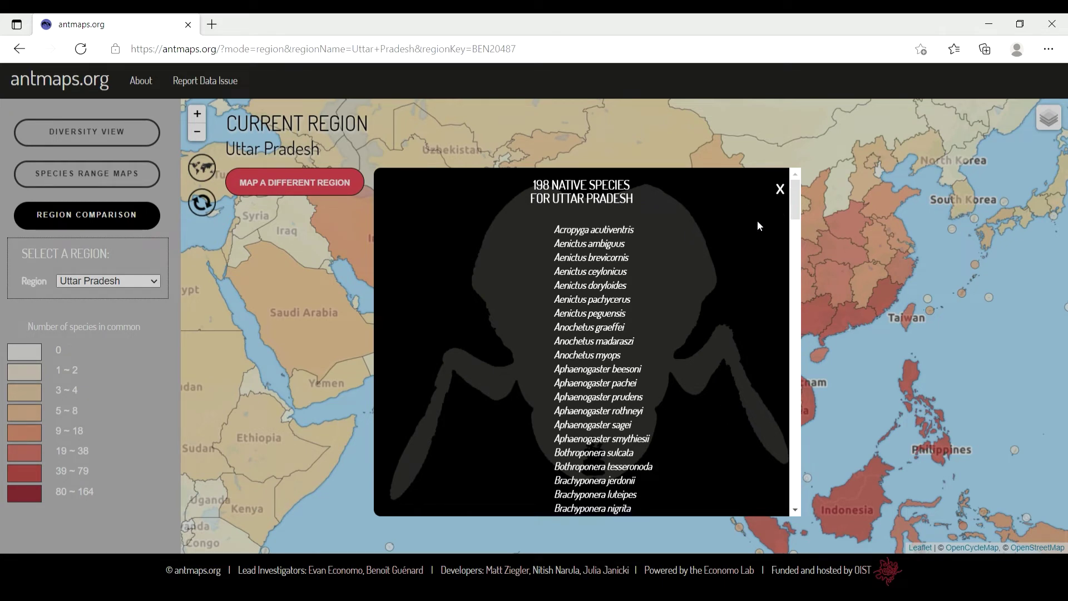
drag(793, 206, 800, 501)
click(781, 189)
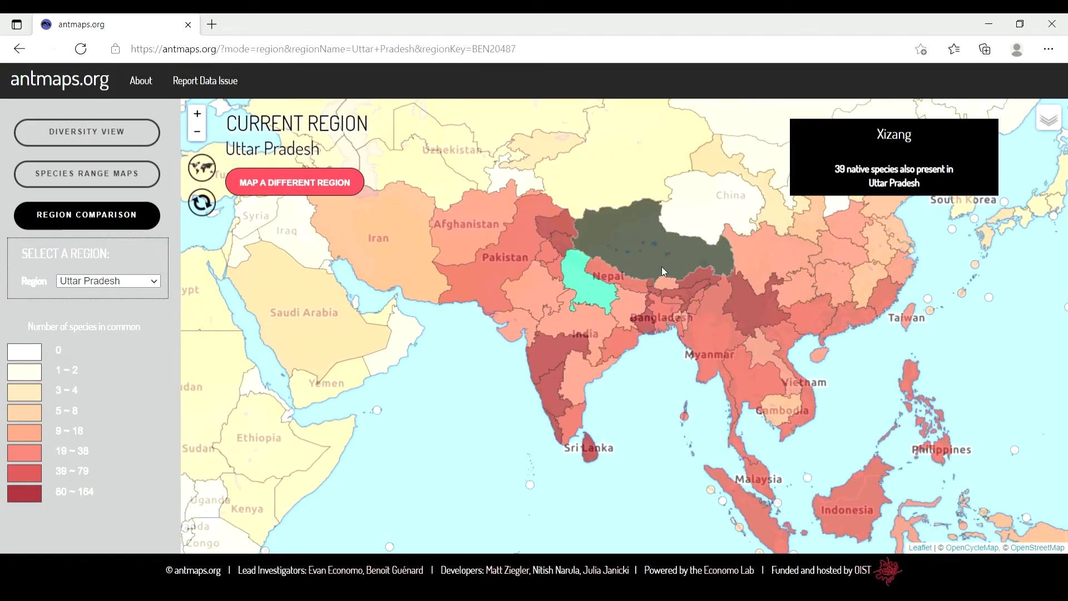
Step: View the list of native species common to Rajasthan and Uttar Pradesh down to its end, and close it
click(540, 282)
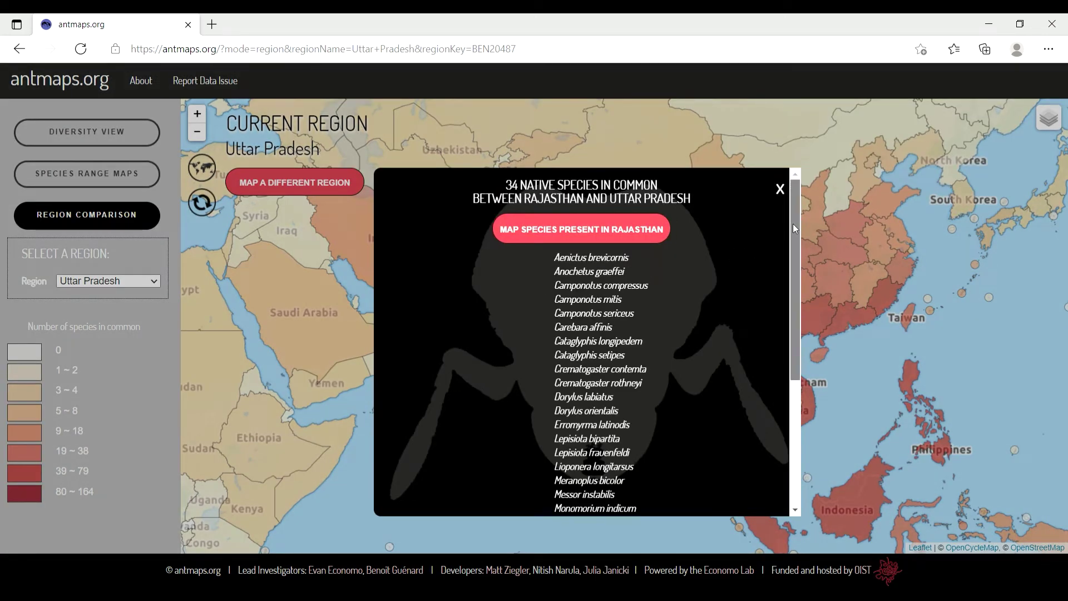
drag(793, 224, 796, 364)
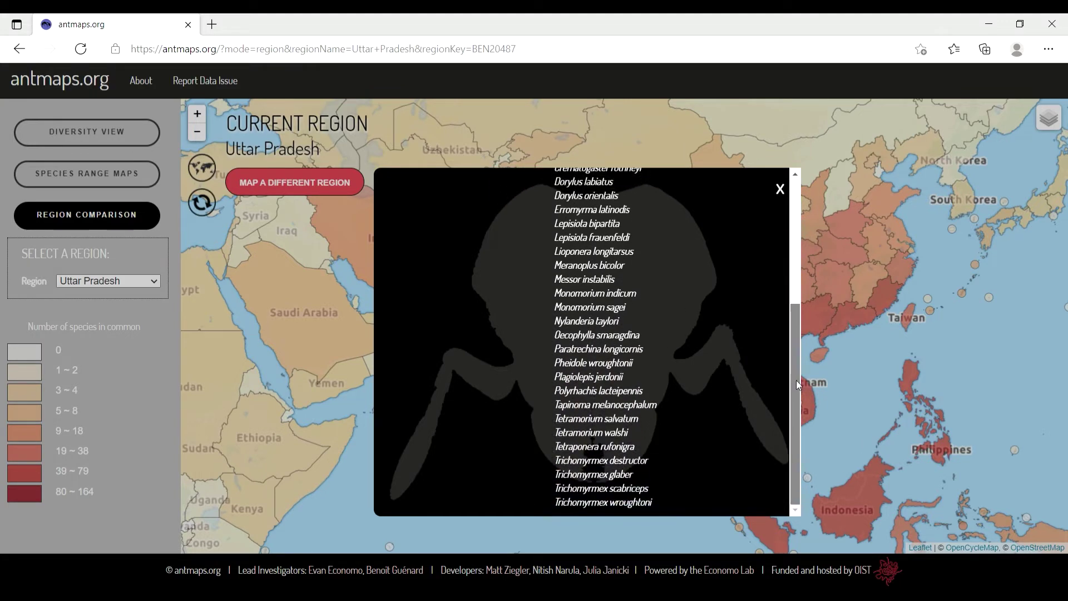
click(780, 189)
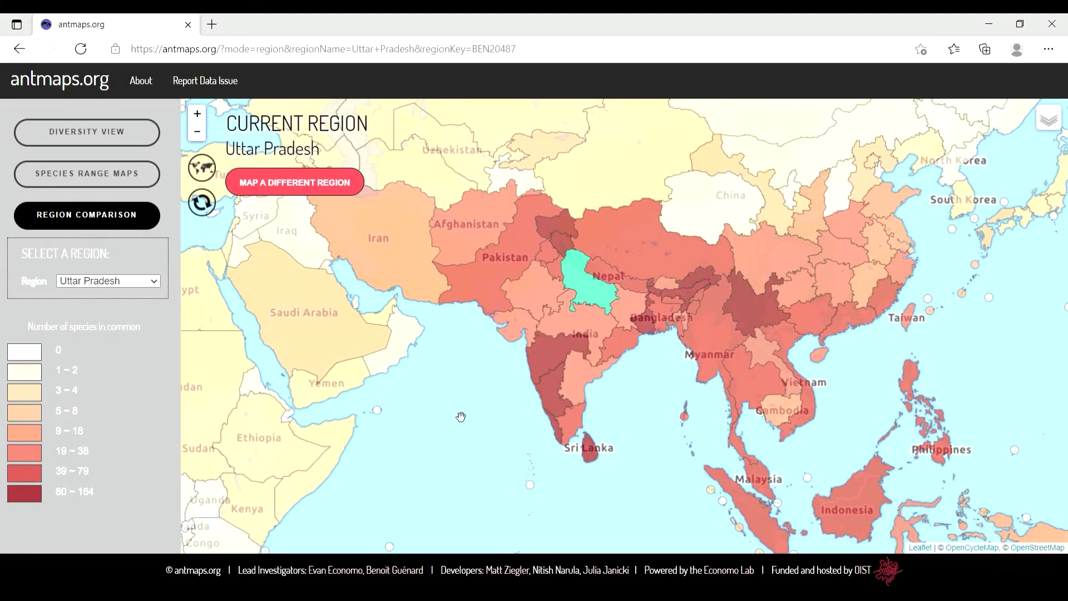
Step: Map a different region by choosing Maharashtra on the world map
scroll(460, 419, down, 3)
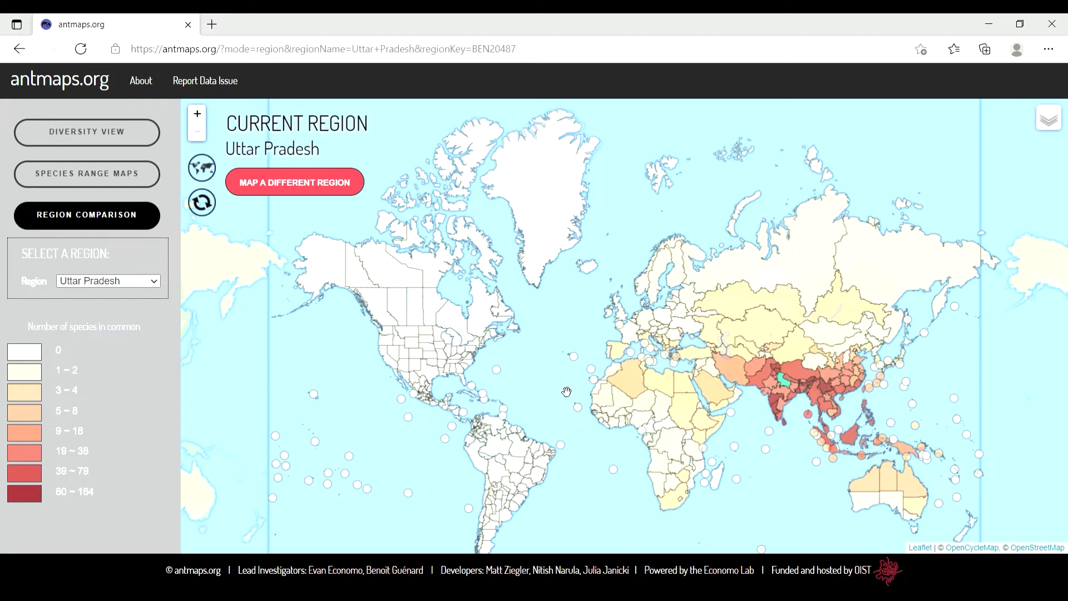
click(305, 189)
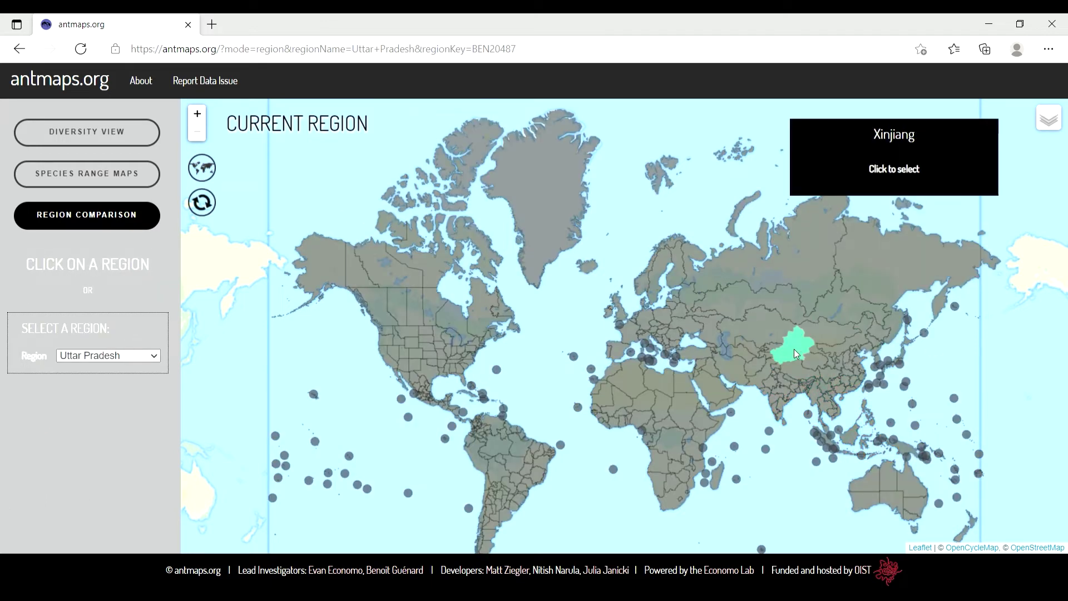
click(781, 395)
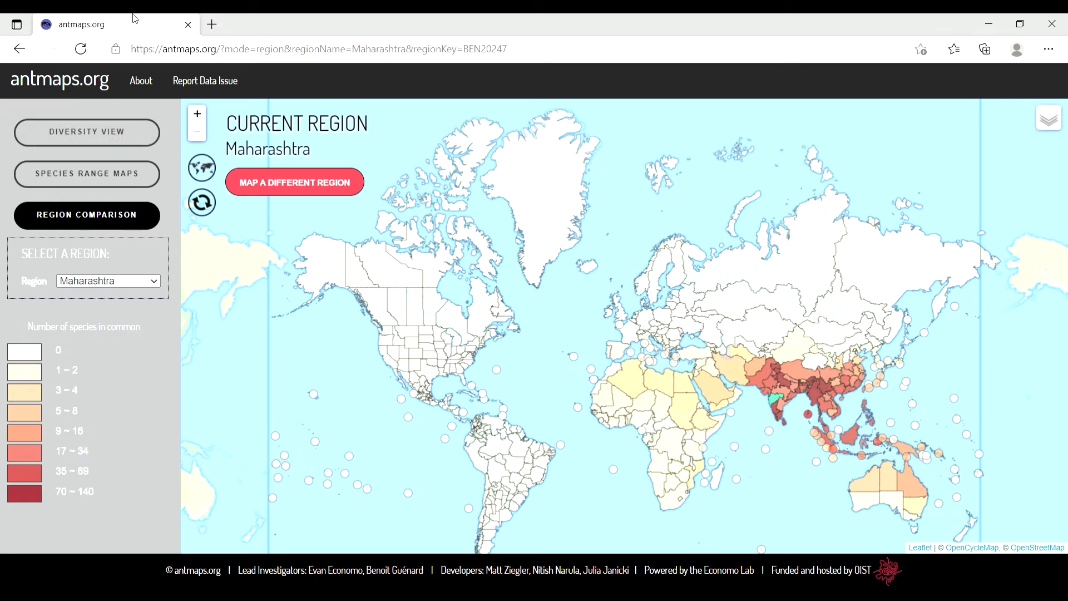
Step: Search the web for antwiki in a new browser tab and open the AntWiki site
click(212, 25)
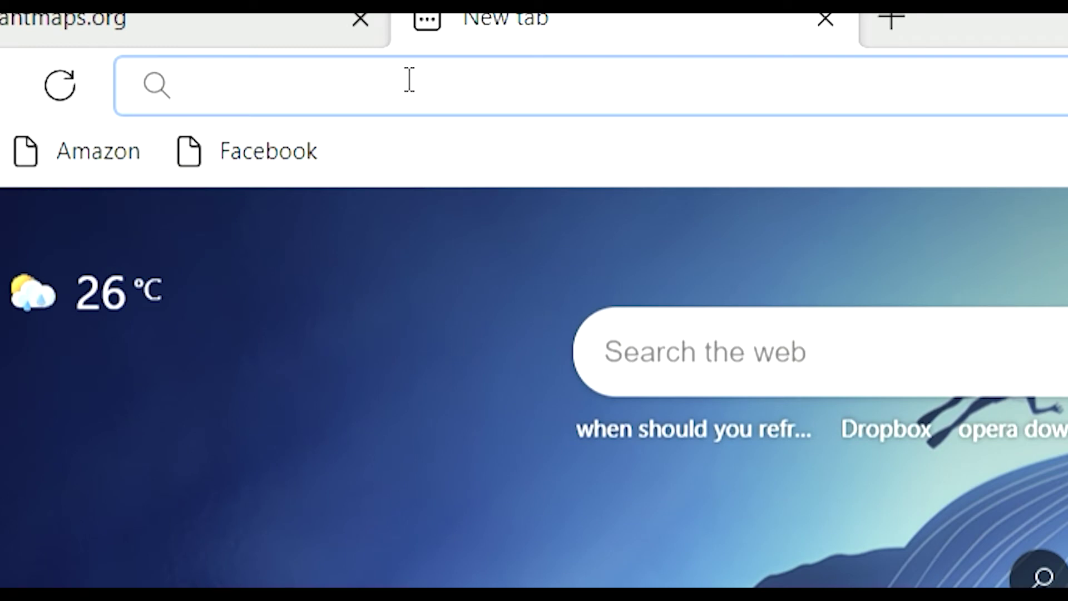
text(a)
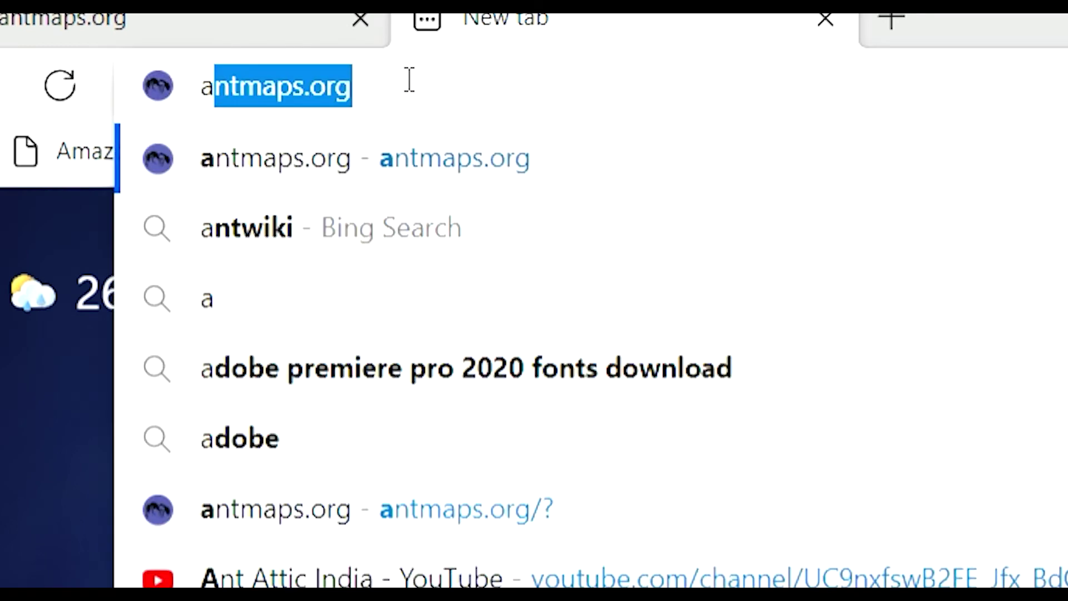
text(ntwiki)
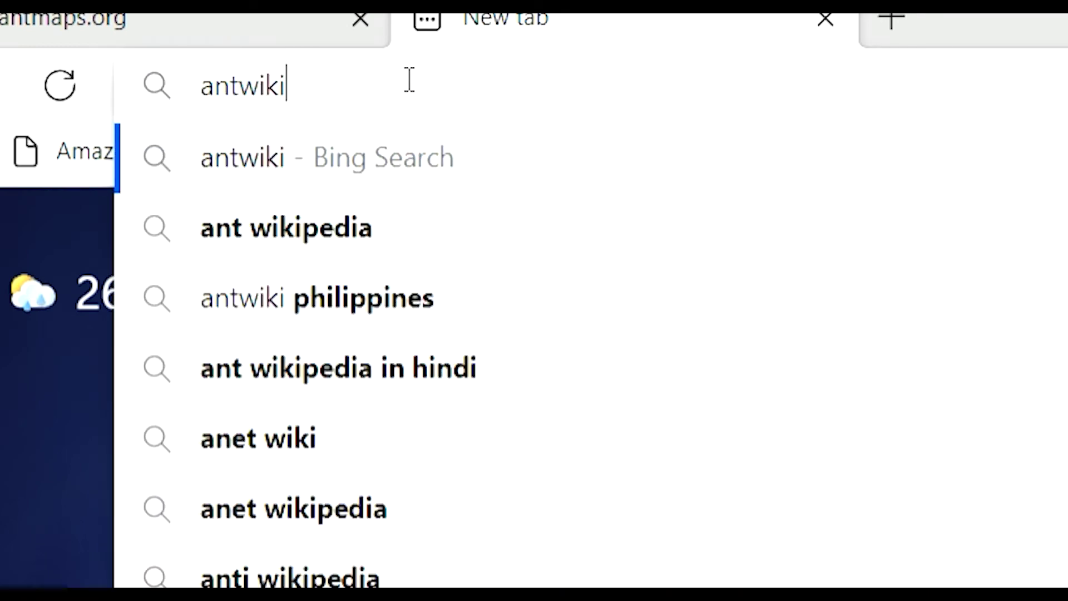
key(Return)
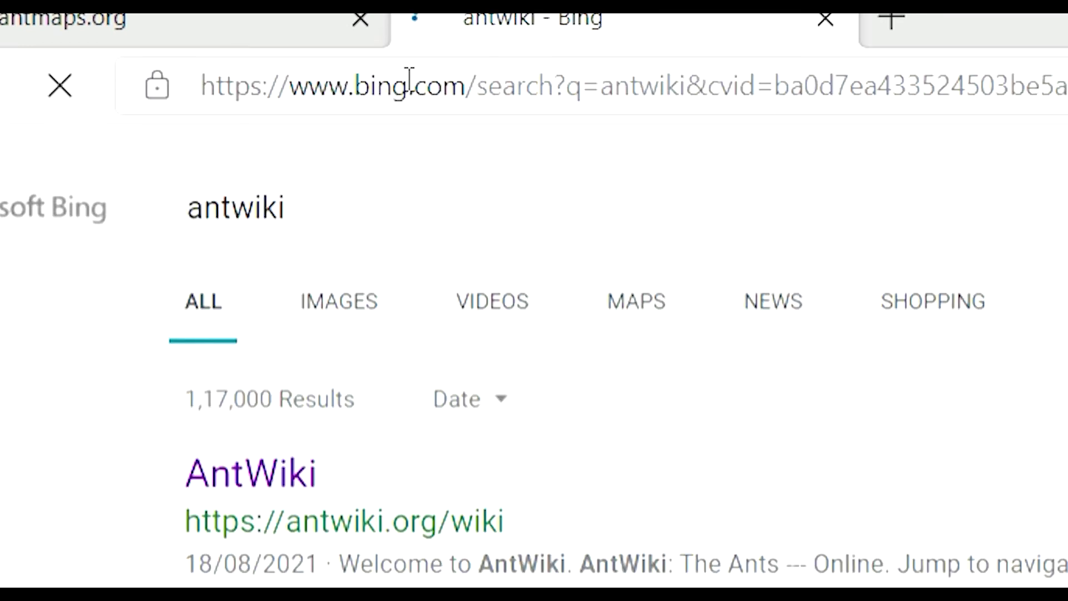
click(325, 259)
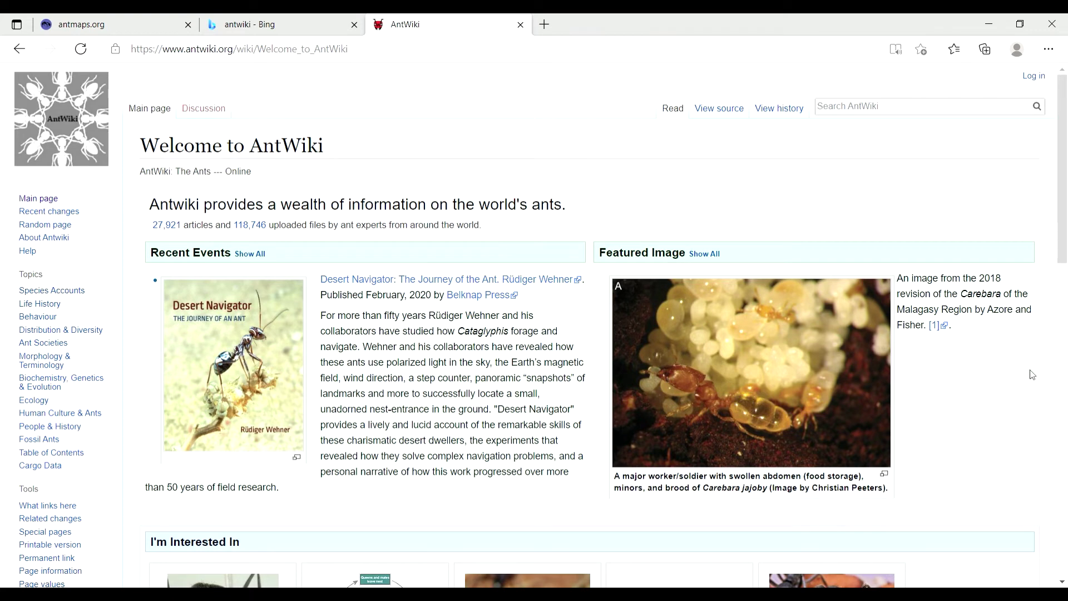
Step: Look over the AntWiki main page, including its topic sections, ant counts and most viewed pages
scroll(960, 373, down, 4)
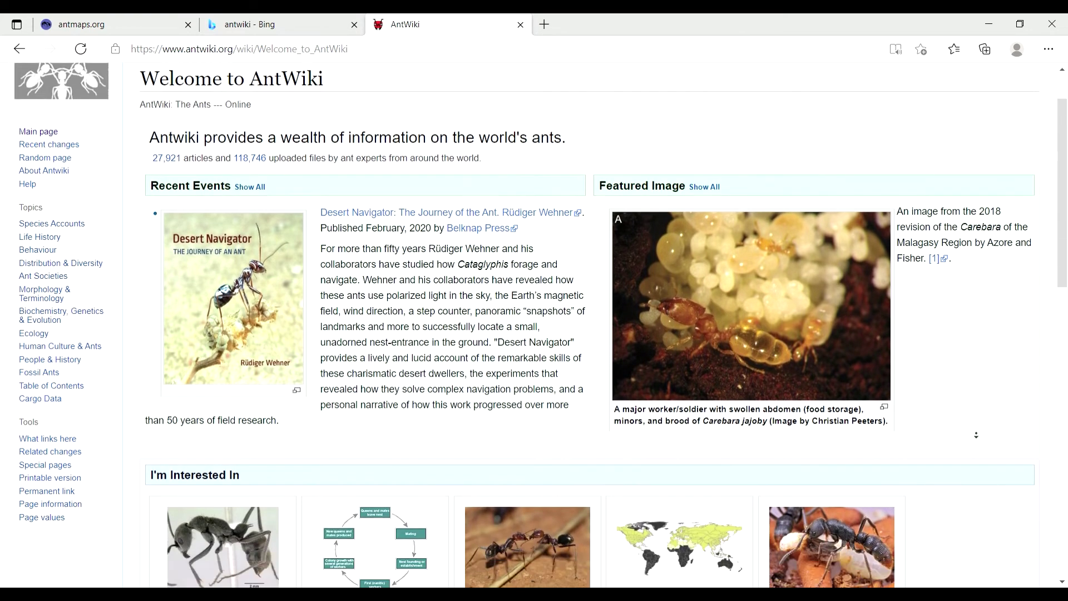
scroll(976, 435, down, 10)
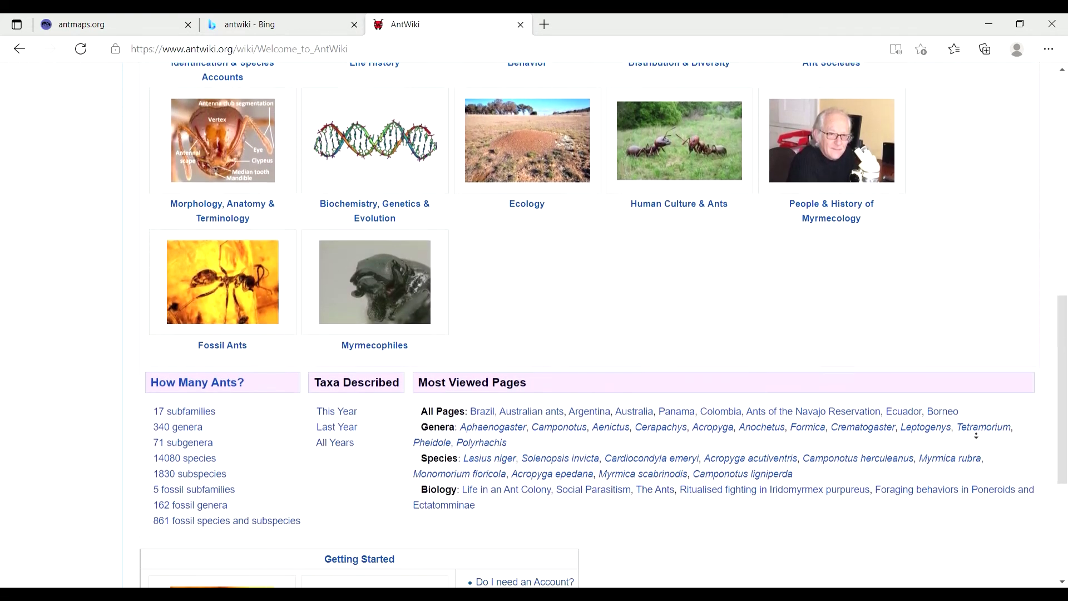
scroll(969, 390, down, 3)
scroll(963, 334, up, 17)
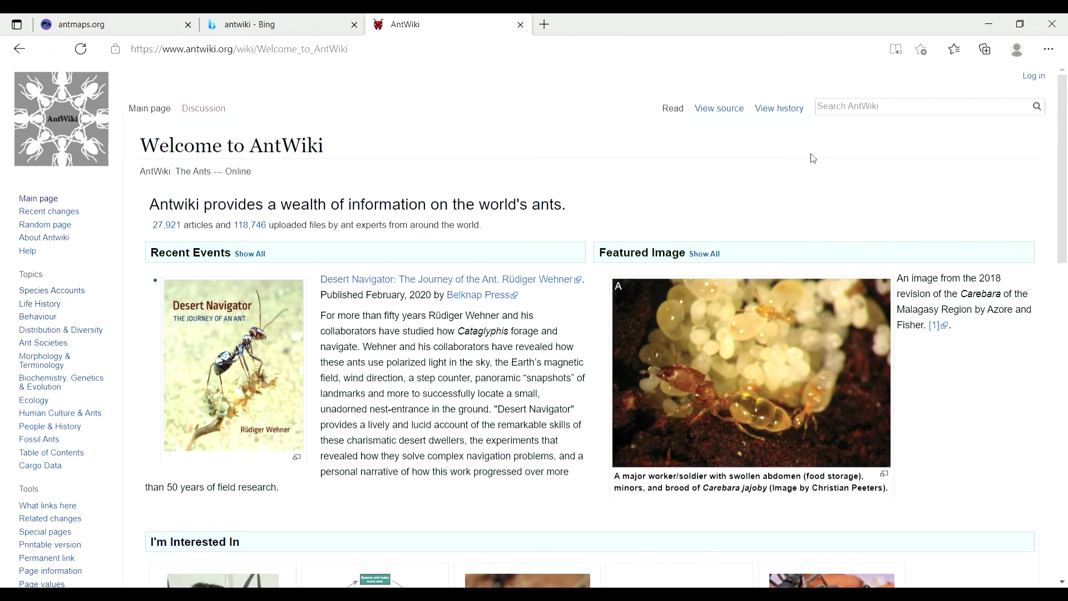
Step: Search AntWiki for "carebara diversa" and open the species page
click(825, 110)
text(care)
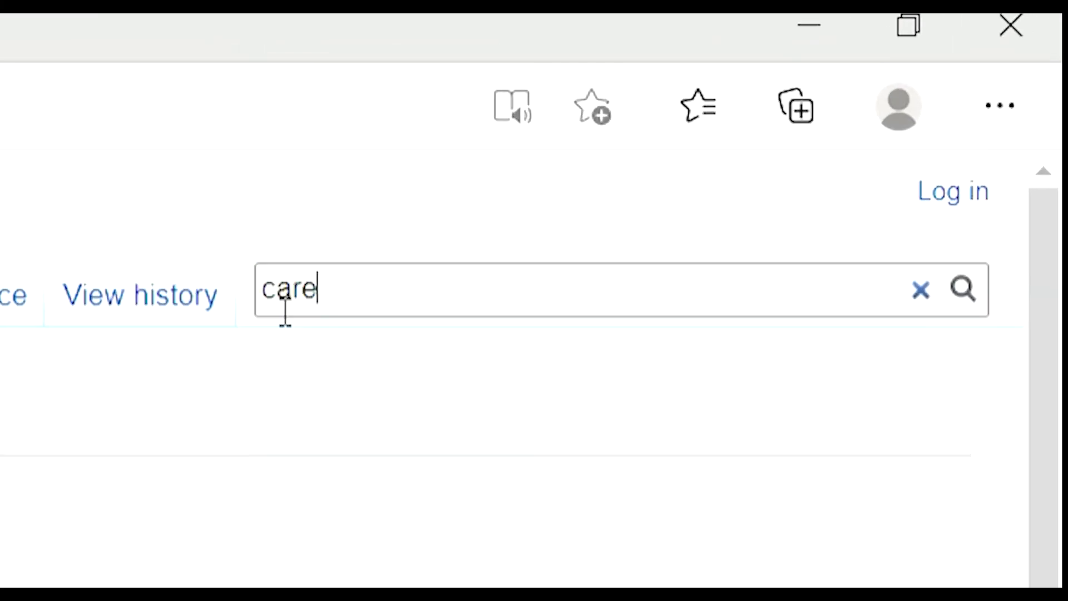
text(bara dive)
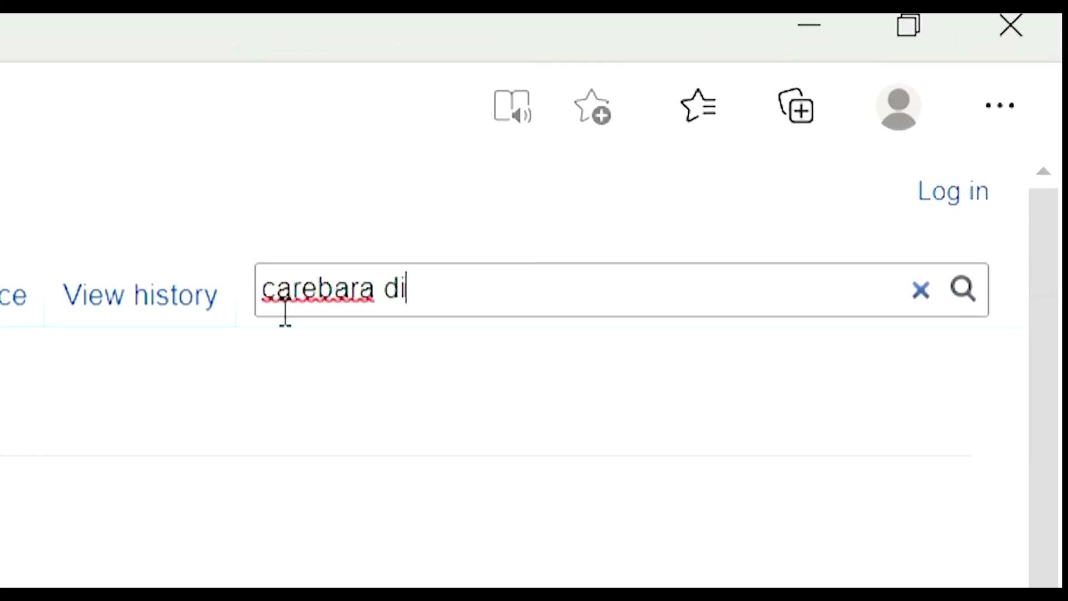
text(rsa)
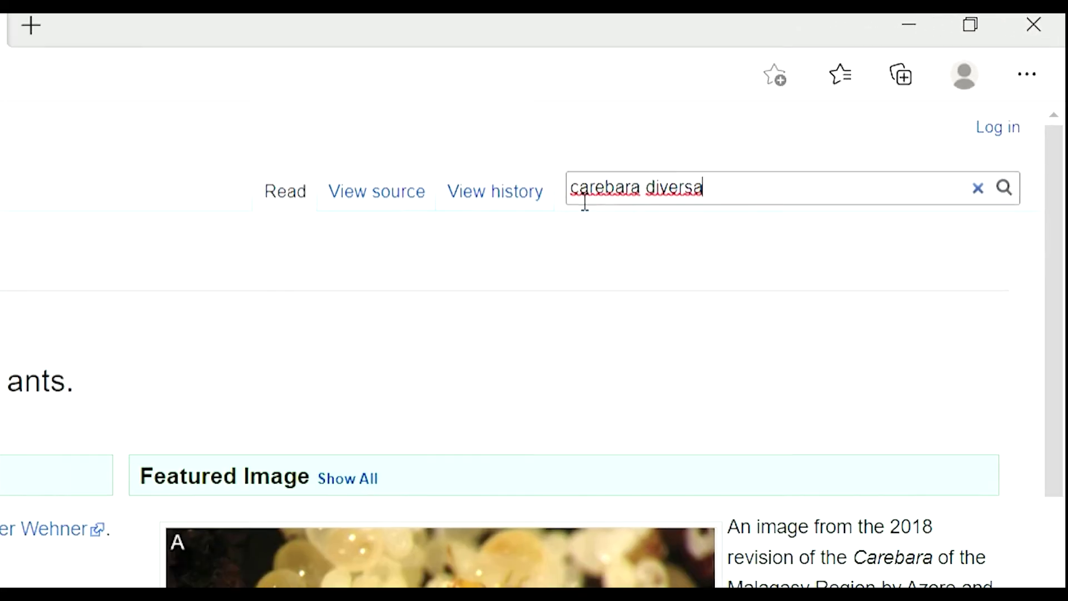
key(Return)
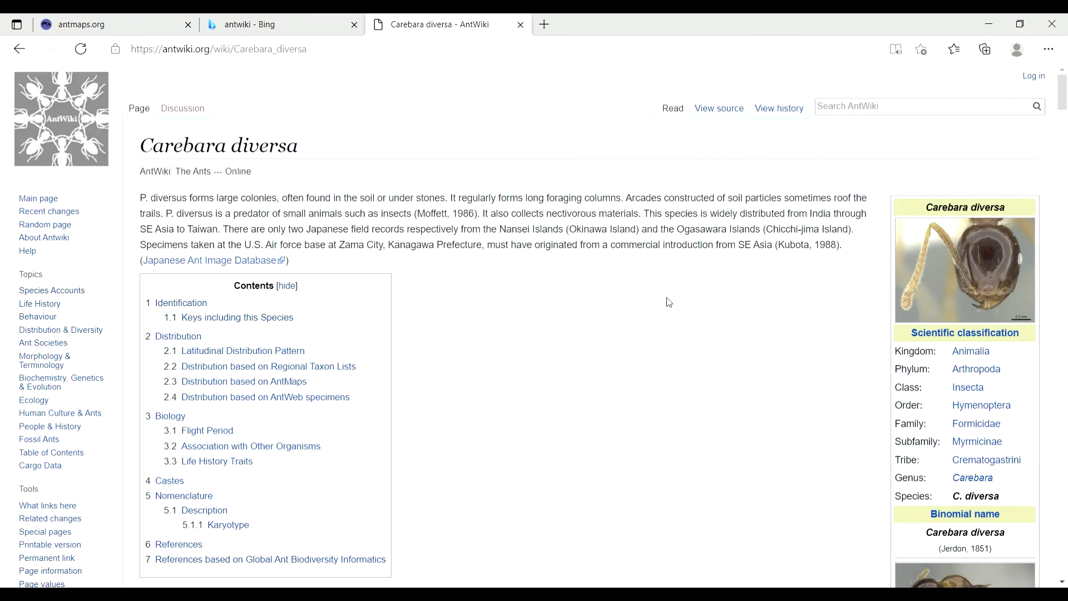
Step: Read through the Carebara diversa page's distribution lists and map, biology text, flight period, associated organisms and life history traits
middle_click(629, 386)
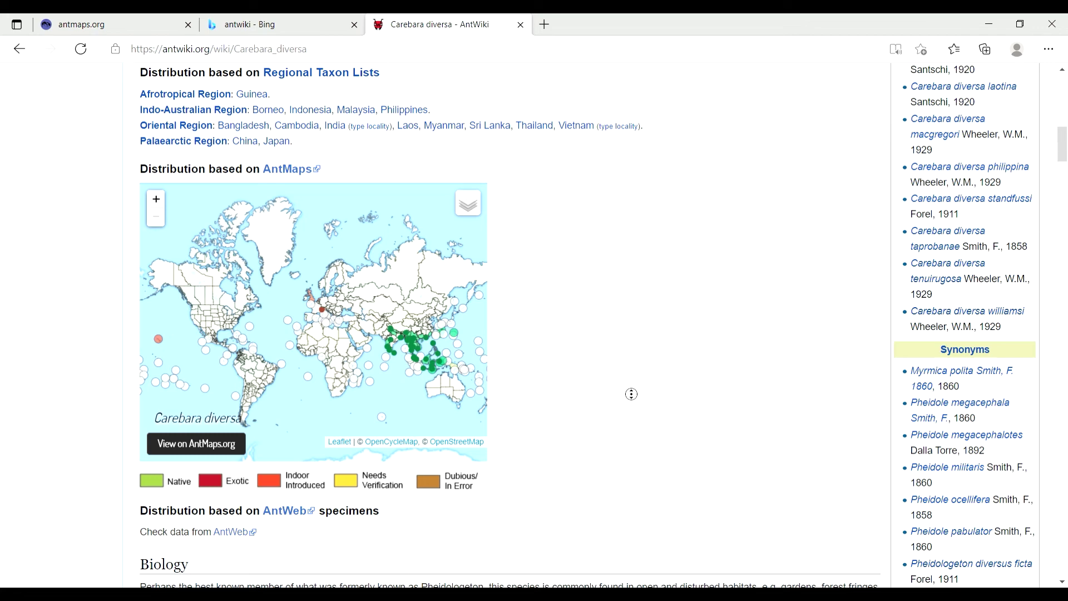
scroll(628, 387, down, 1)
scroll(656, 407, down, 2)
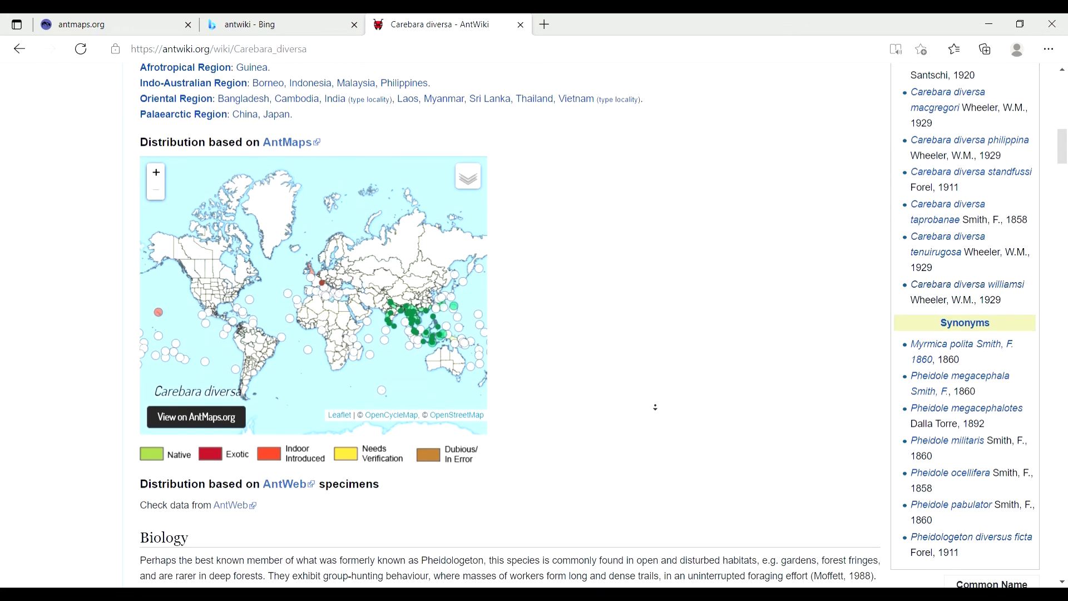
scroll(658, 409, down, 3)
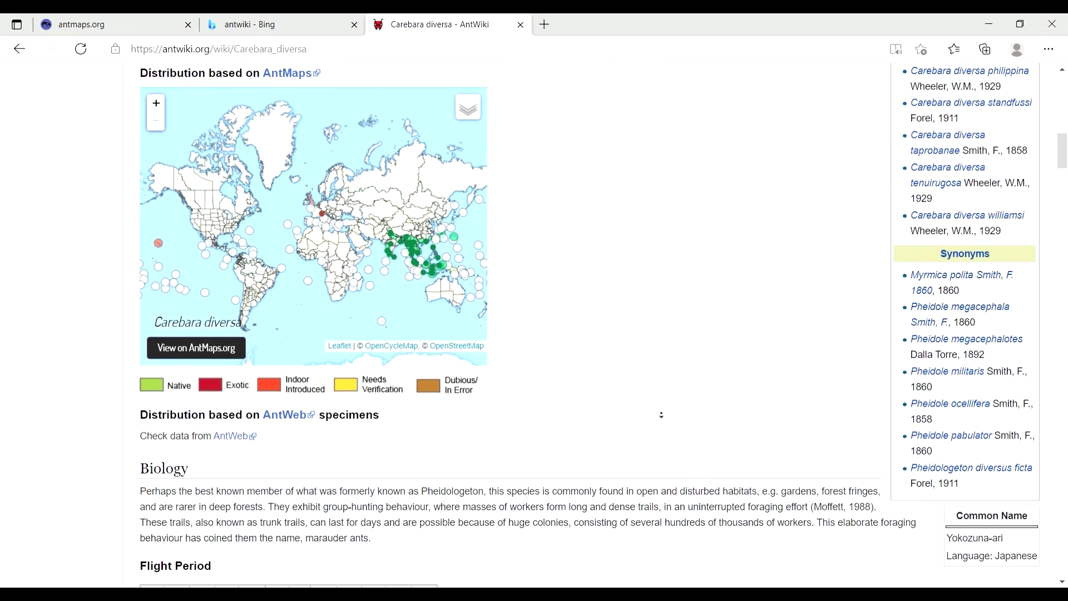
scroll(662, 419, down, 4)
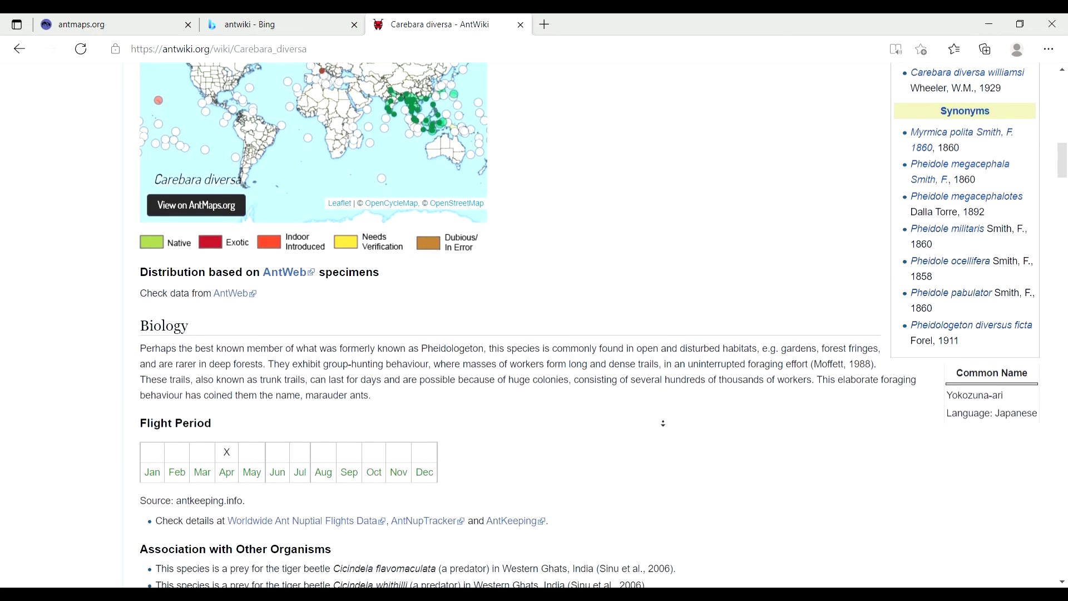
scroll(664, 424, down, 6)
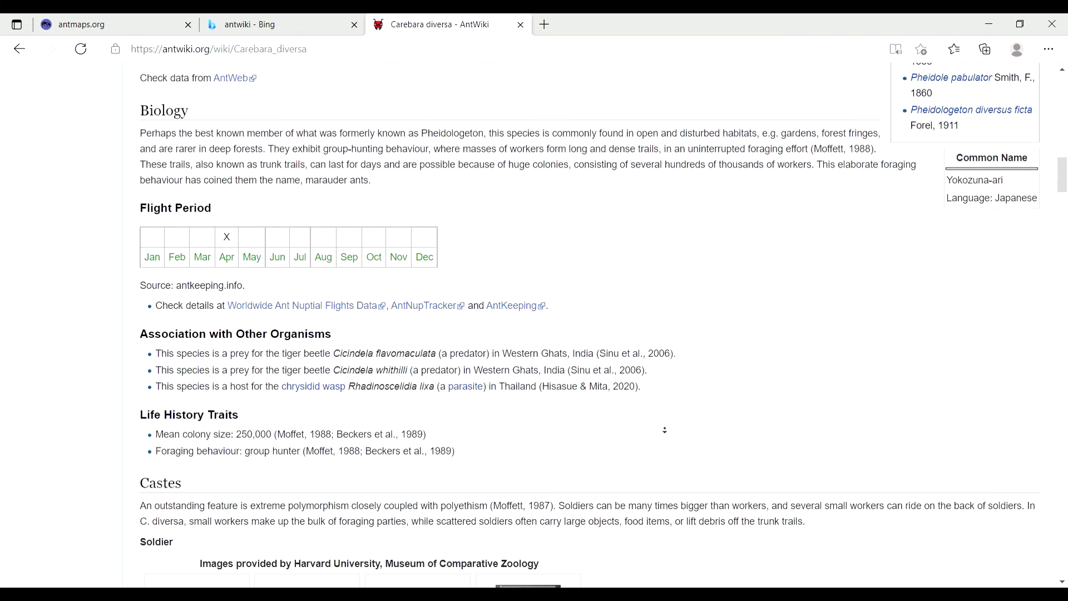
Step: Examine the caste photos of soldier, queen, male, major and minor plus the nomenclature section, and return to the beginning of the page
scroll(666, 432, down, 7)
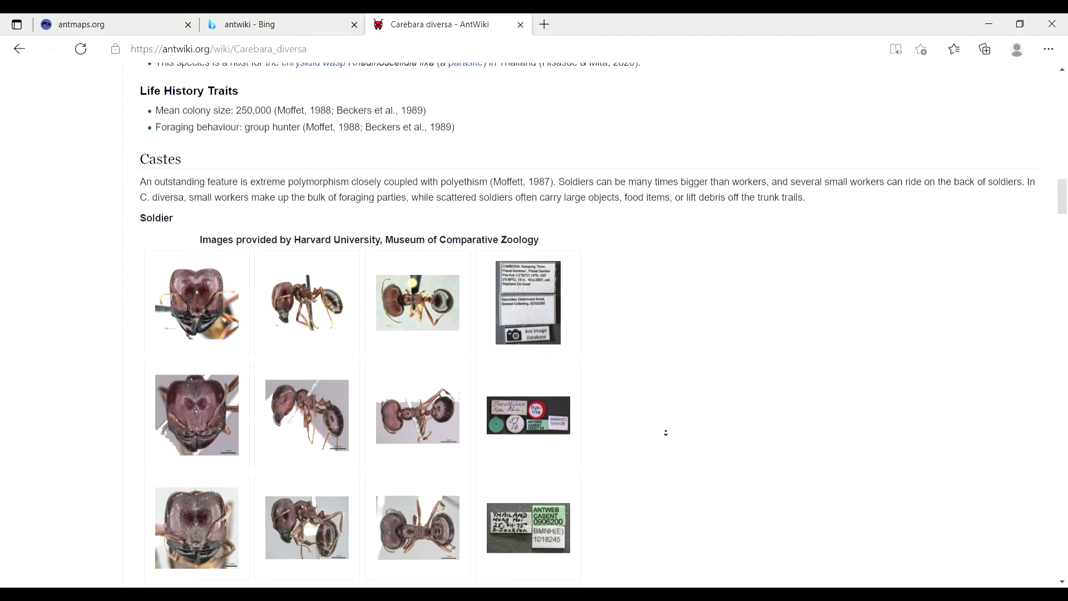
scroll(671, 425, down, 3)
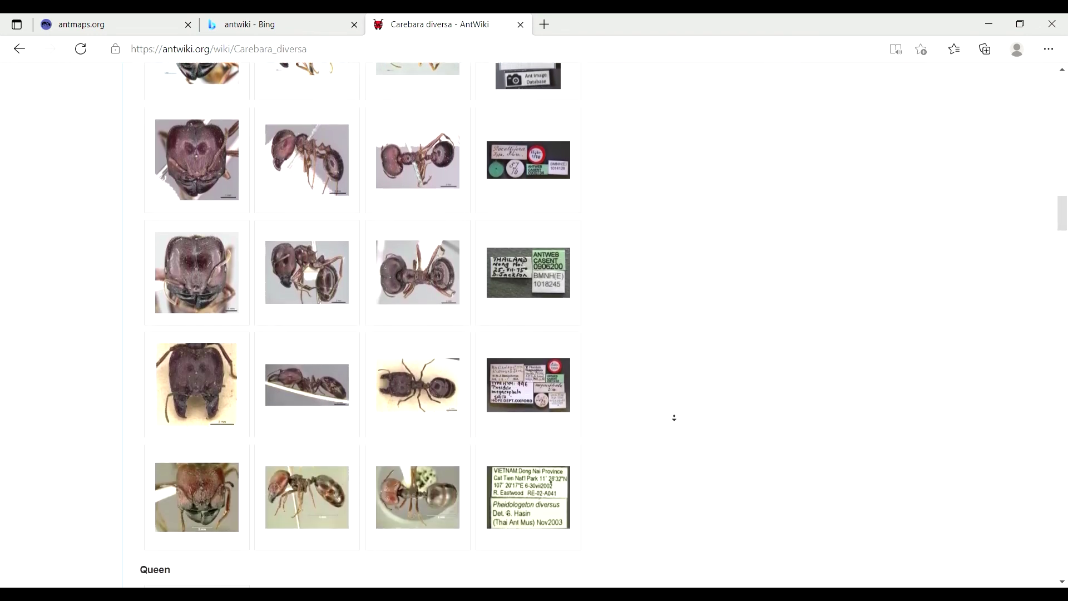
scroll(677, 414, down, 4)
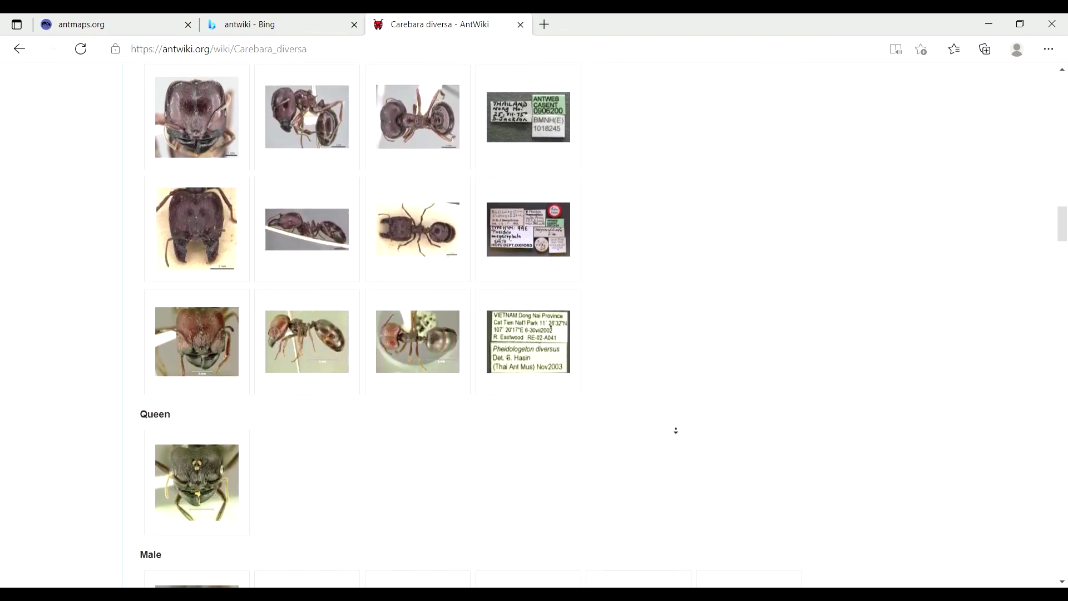
scroll(678, 423, down, 5)
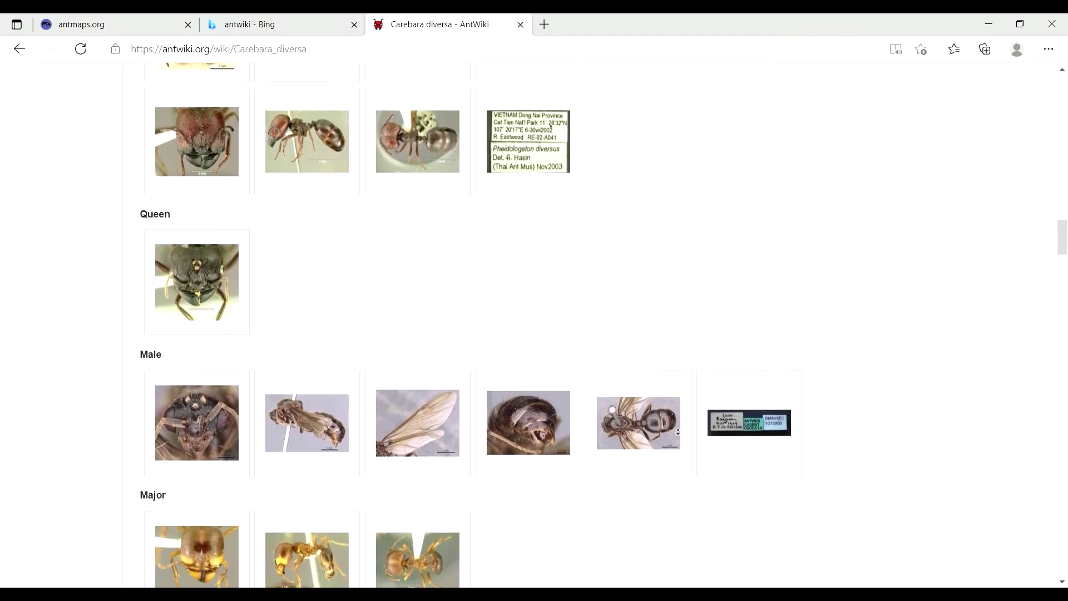
scroll(679, 431, down, 4)
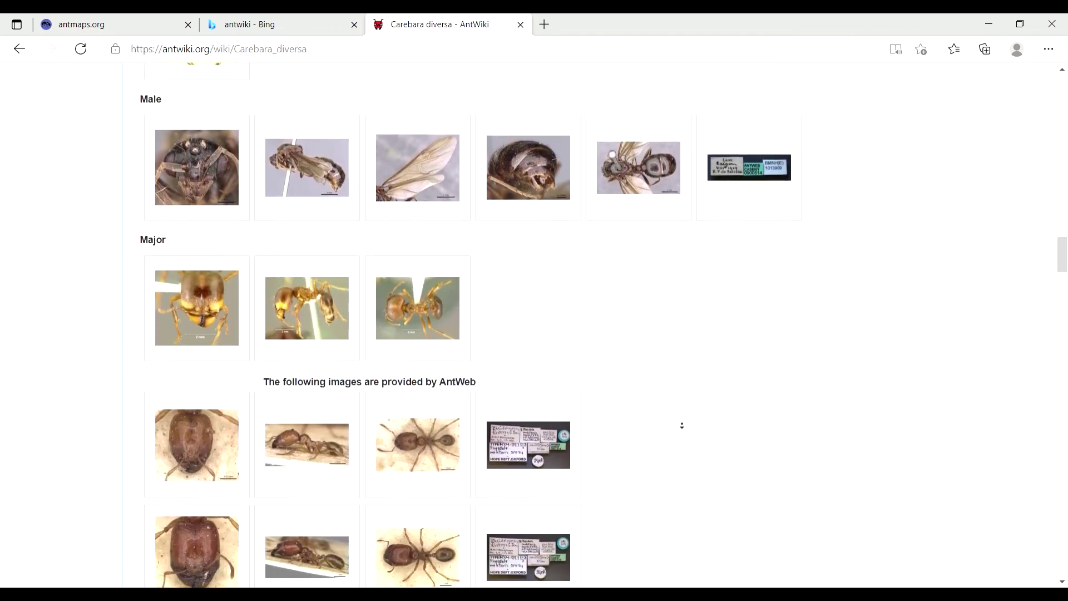
scroll(682, 431, down, 6)
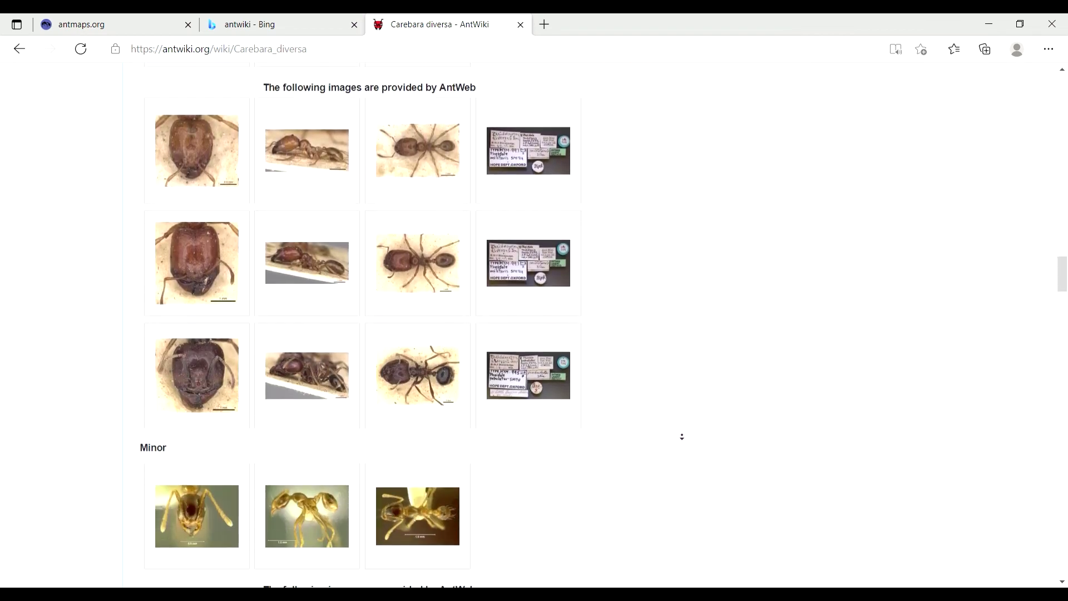
scroll(682, 438, down, 9)
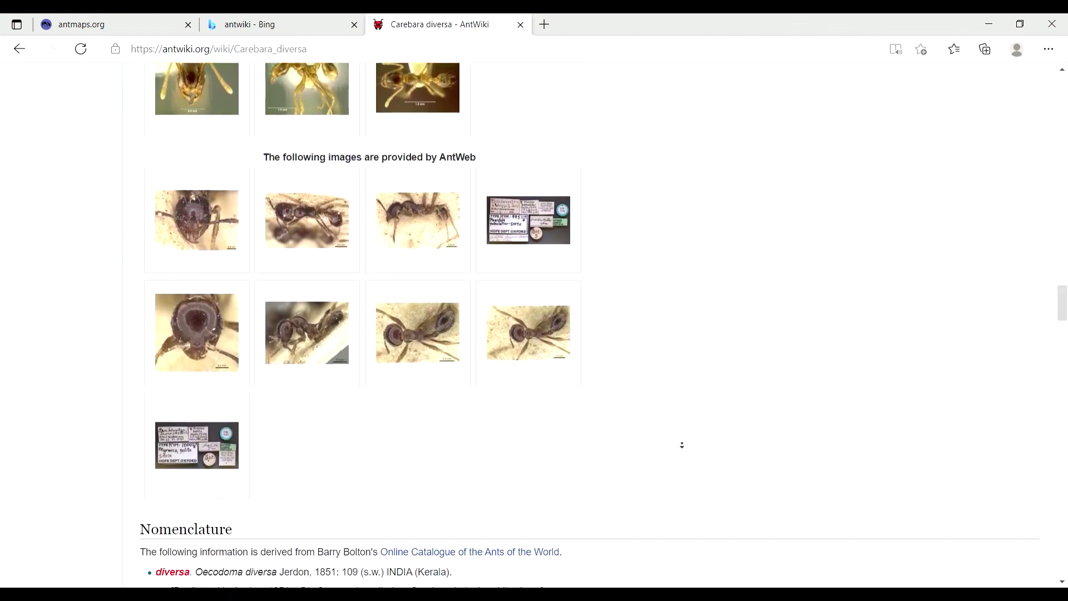
scroll(682, 446, down, 5)
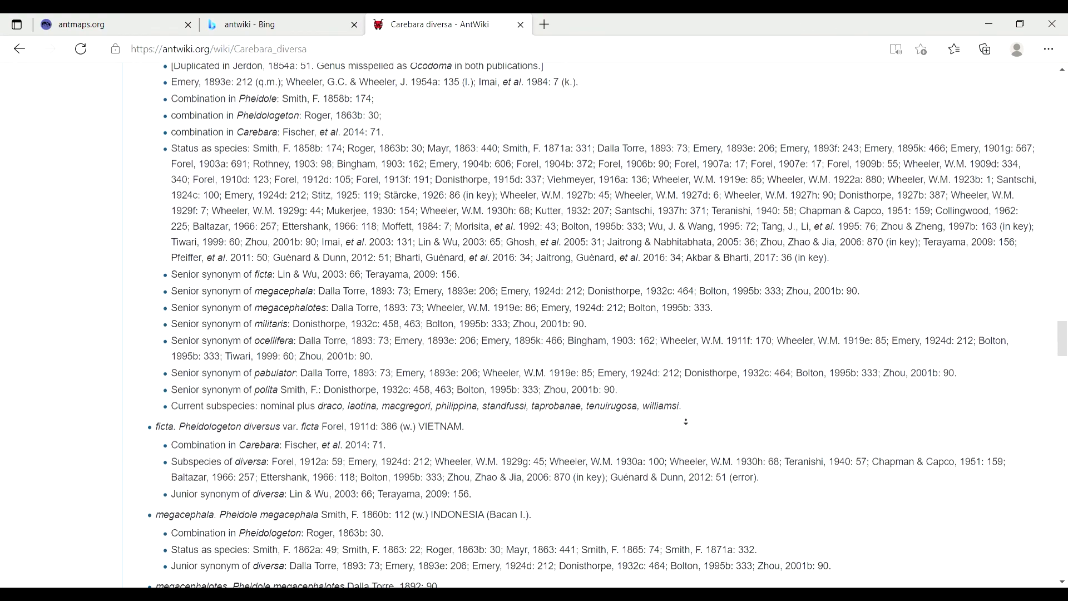
scroll(696, 183, up, 12)
scroll(697, 144, up, 20)
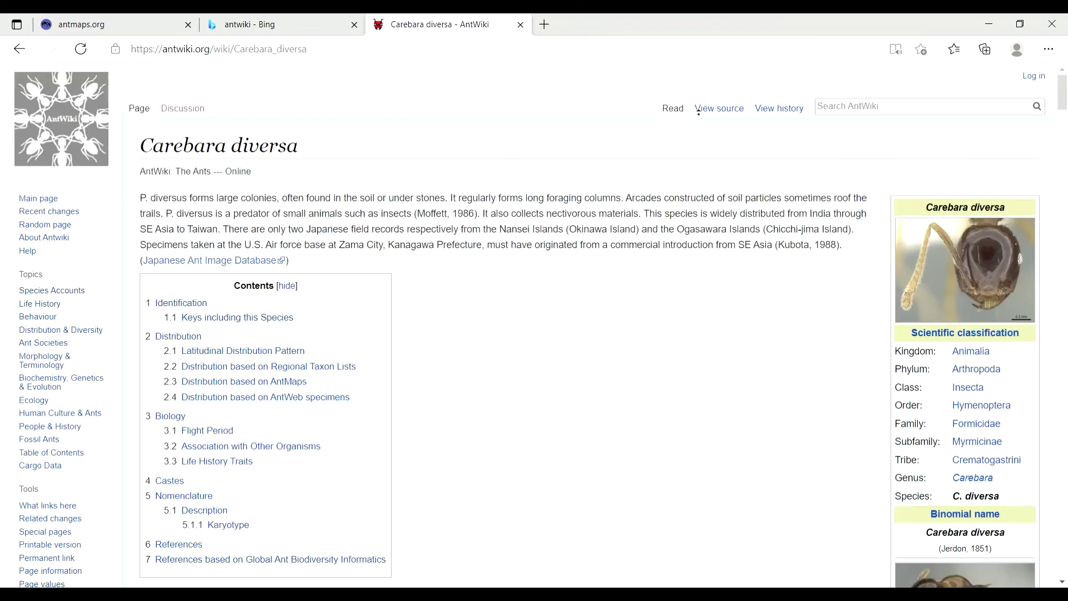